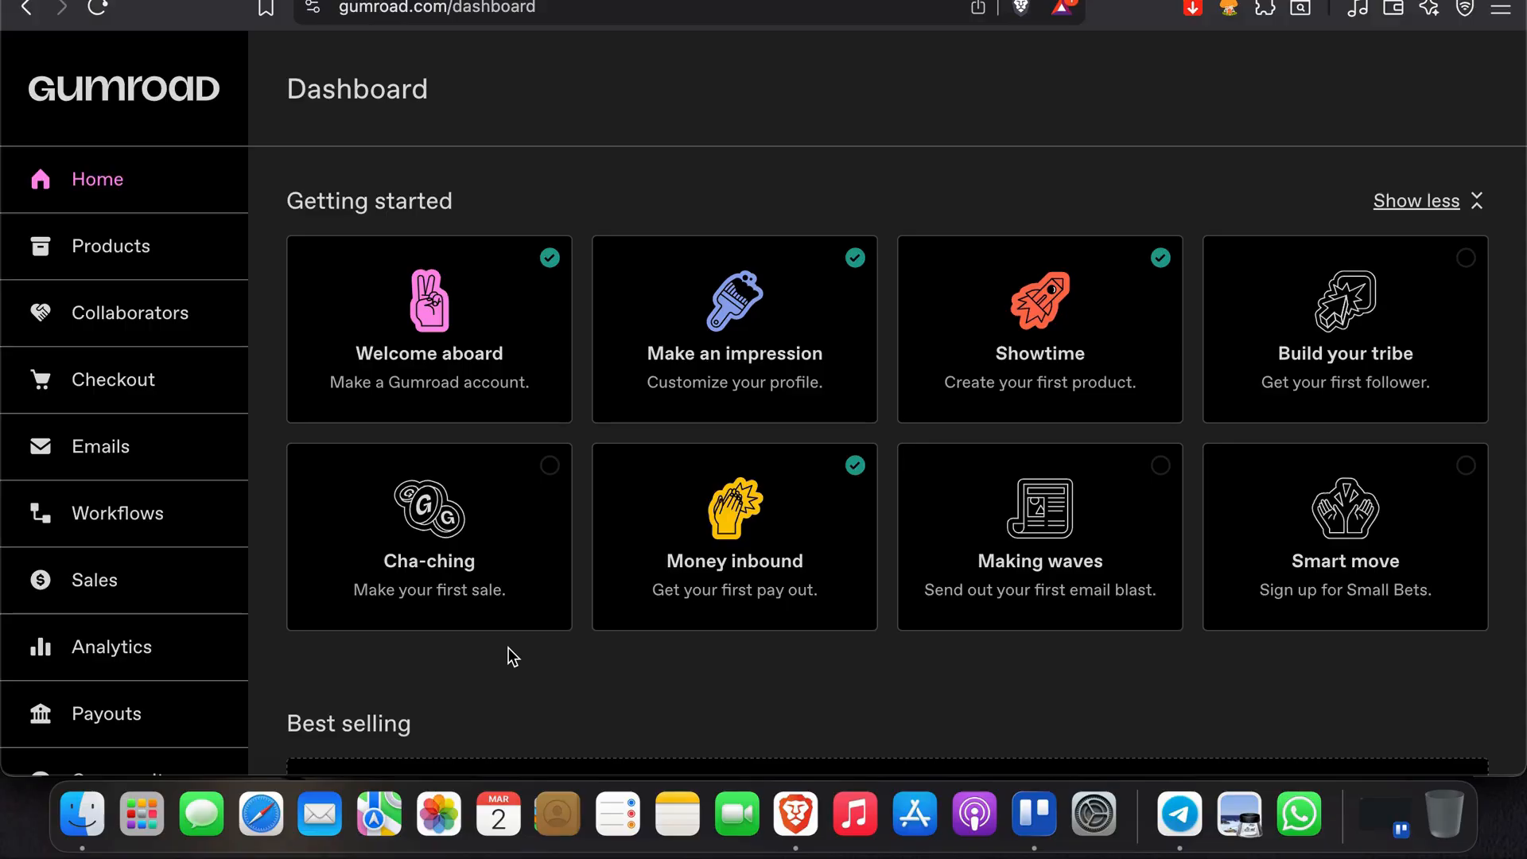
# Switch to Finder, preview the recent spreadsheet "جدول التدريب 2025.xlsx", and close the preview and the file window.
pyautogui.click(91, 837)
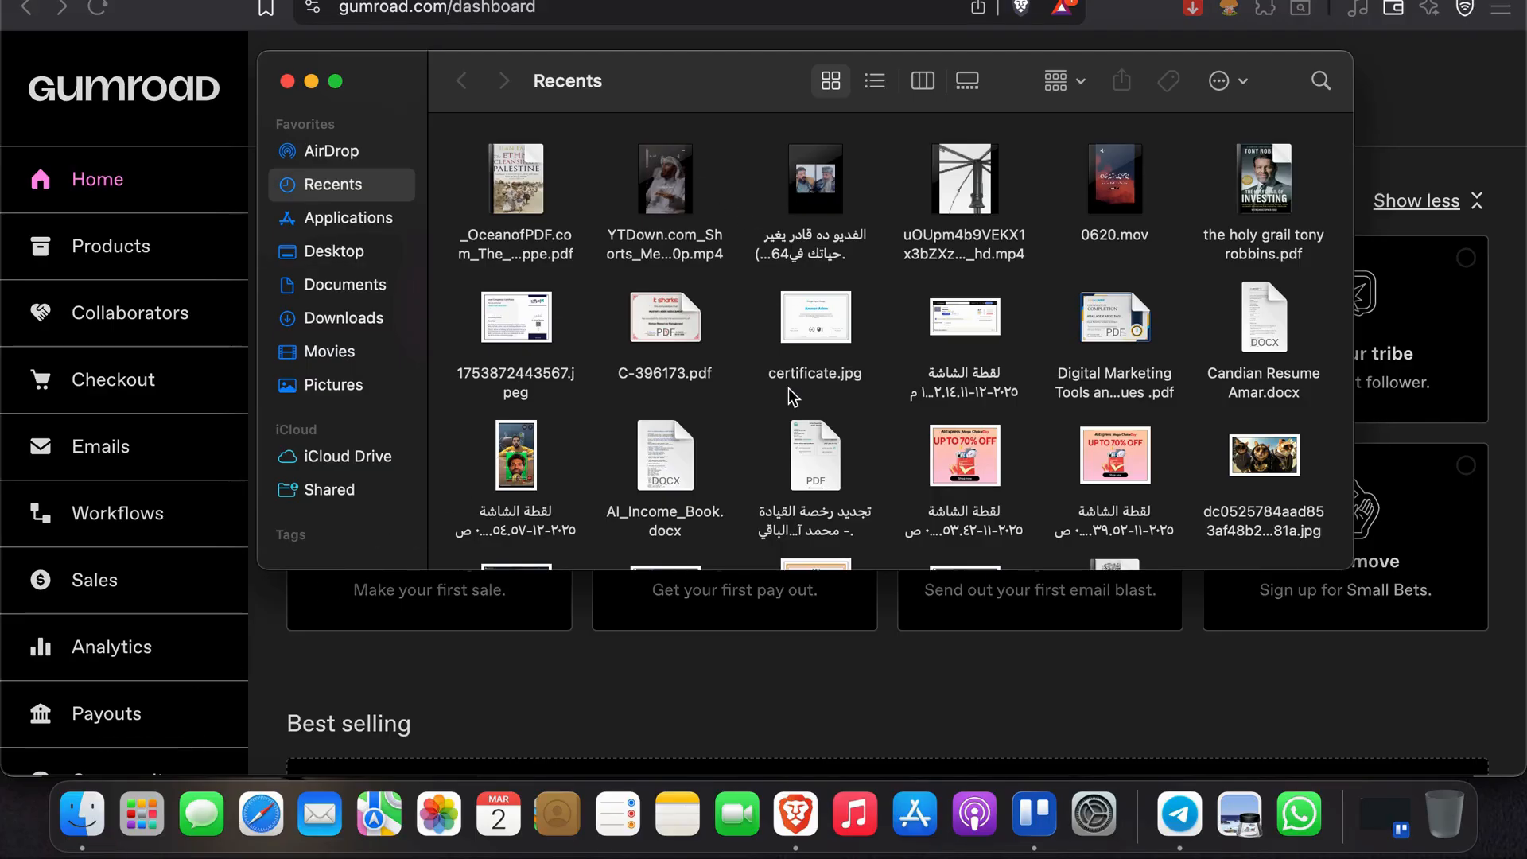
pyautogui.scroll(-5, 788, 388)
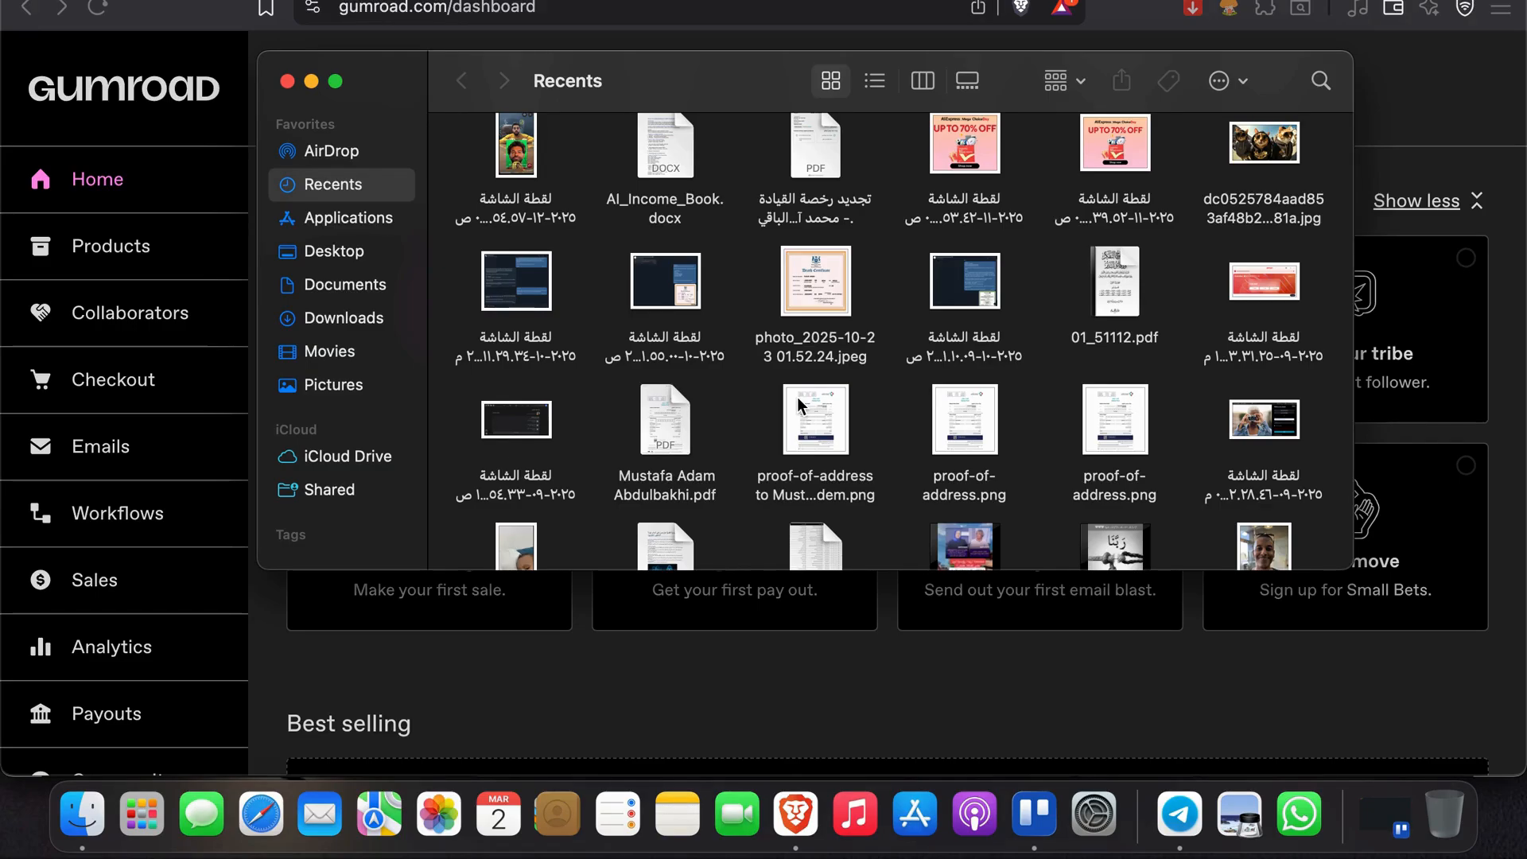
pyautogui.scroll(-5, 798, 406)
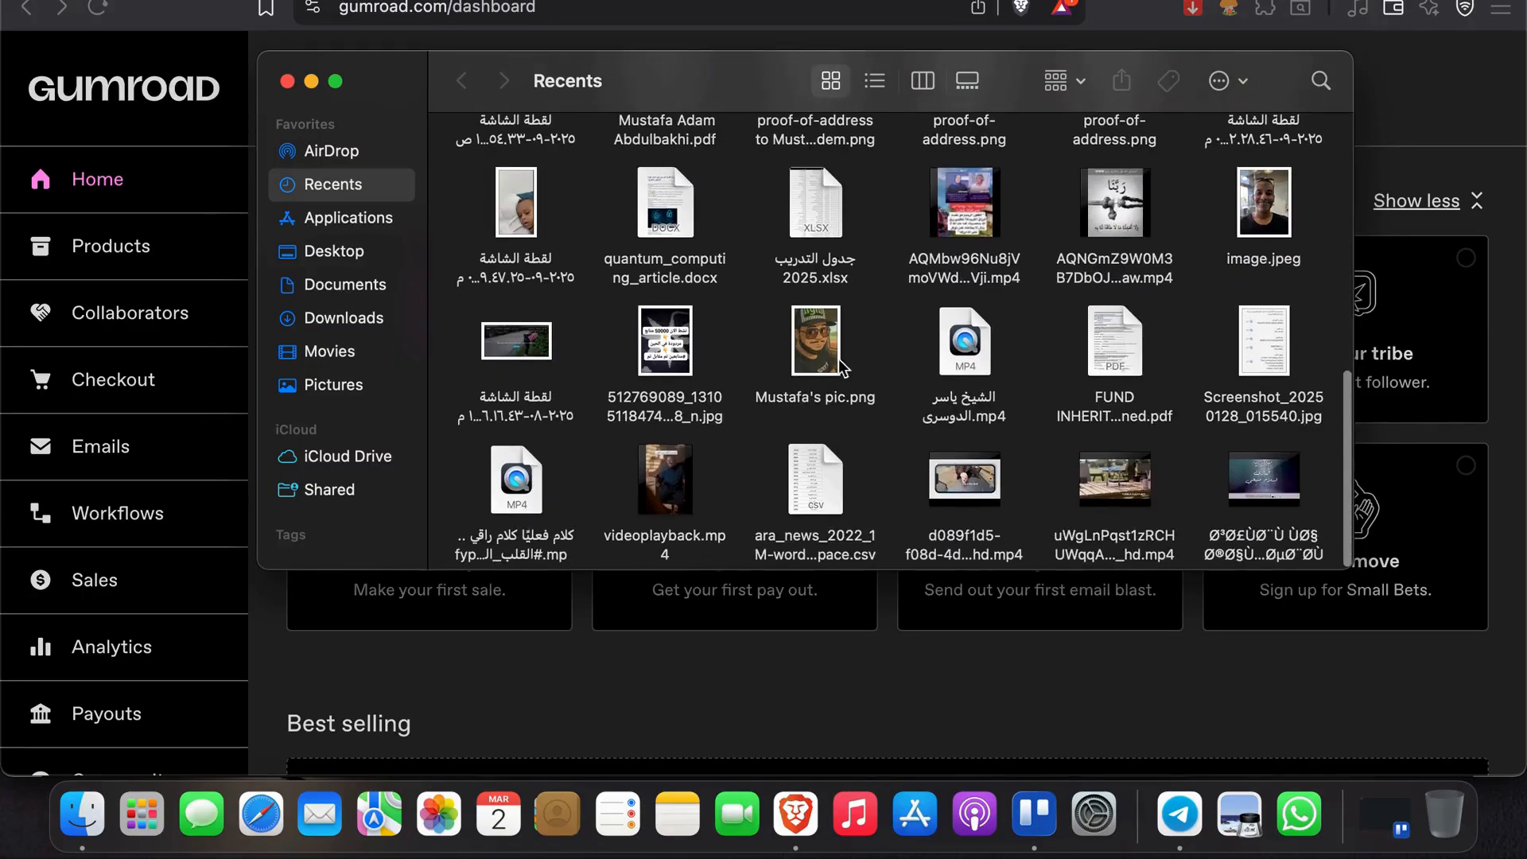
pyautogui.click(841, 267)
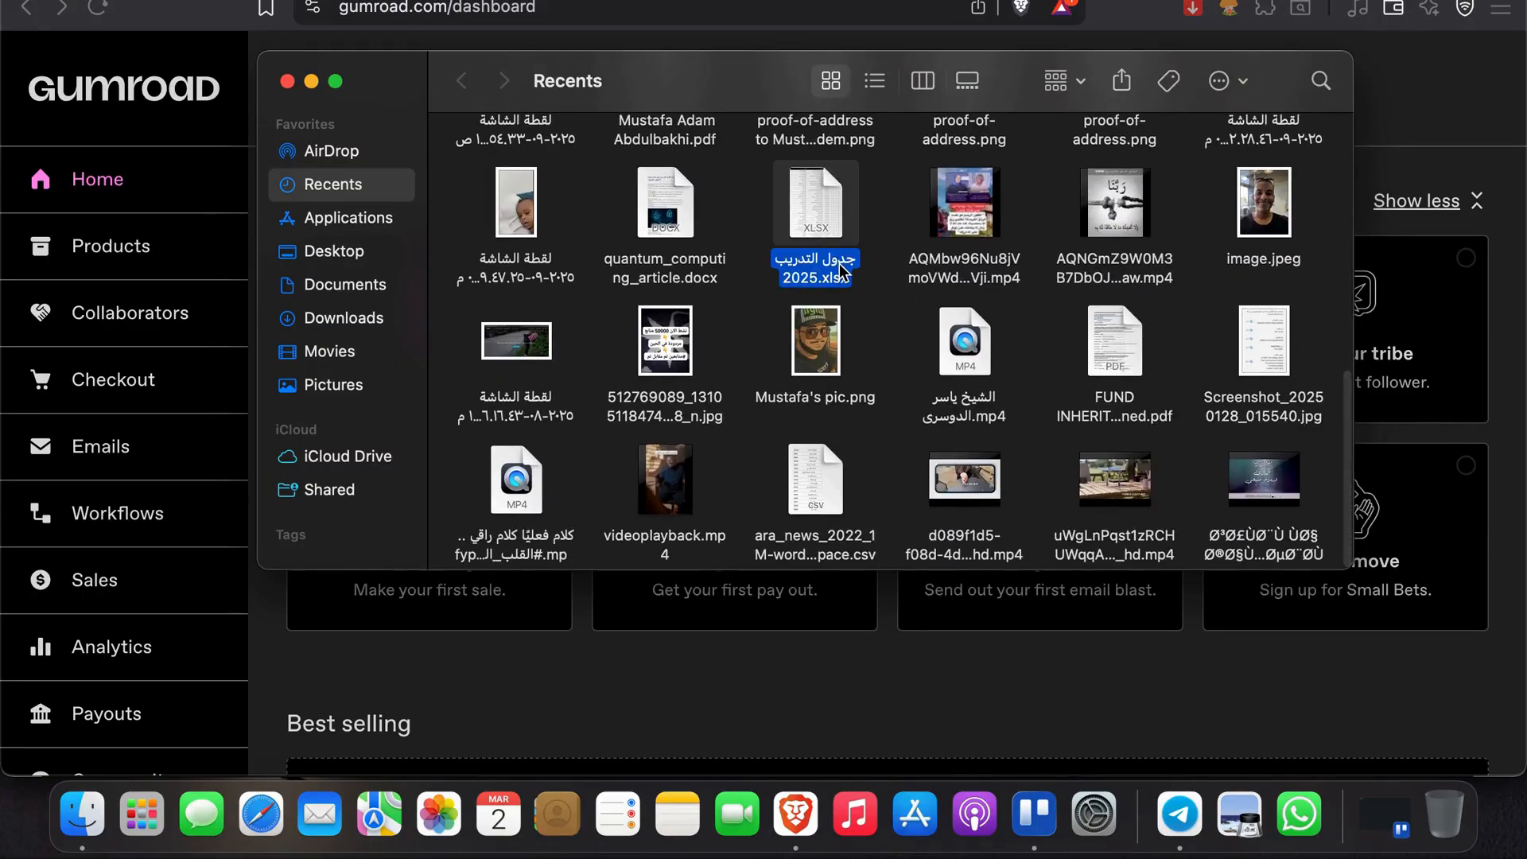
pyautogui.press('space')
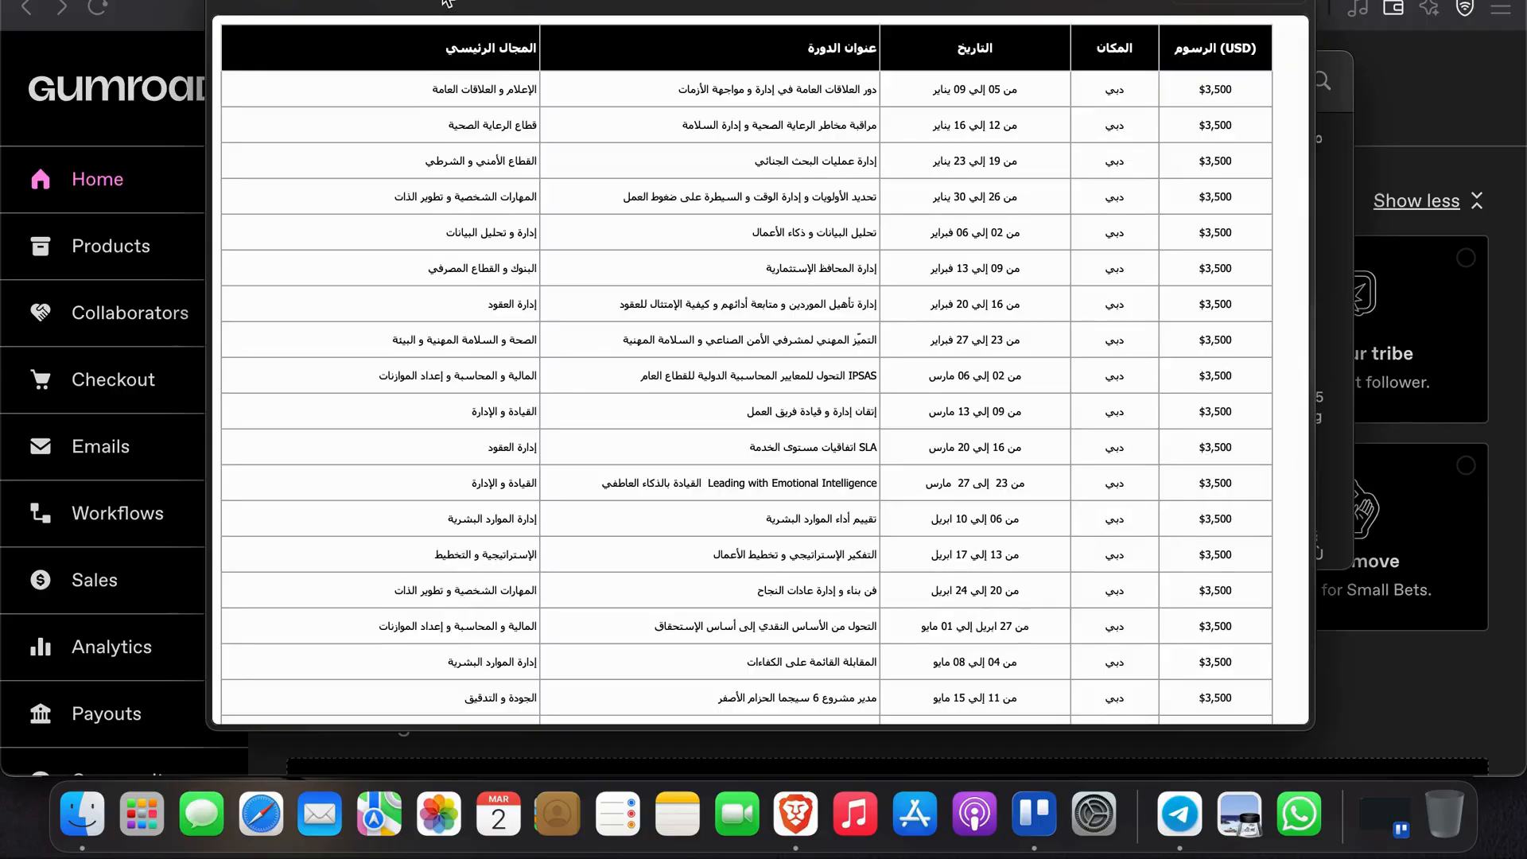
pyautogui.moveTo(443, 0); pyautogui.dragTo(444, 29)
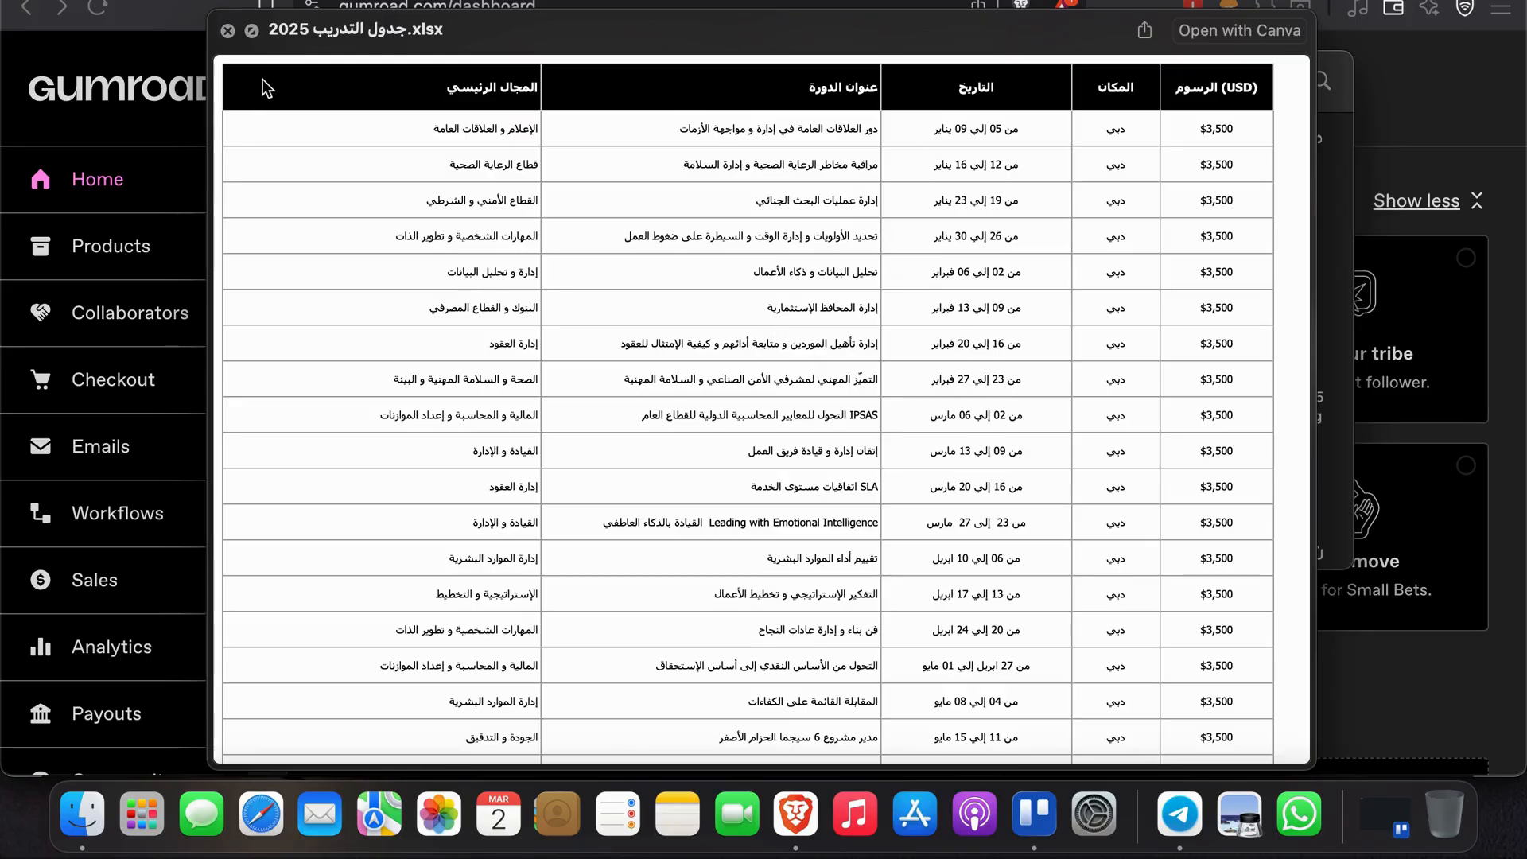
pyautogui.click(228, 30)
pyautogui.click(451, 228)
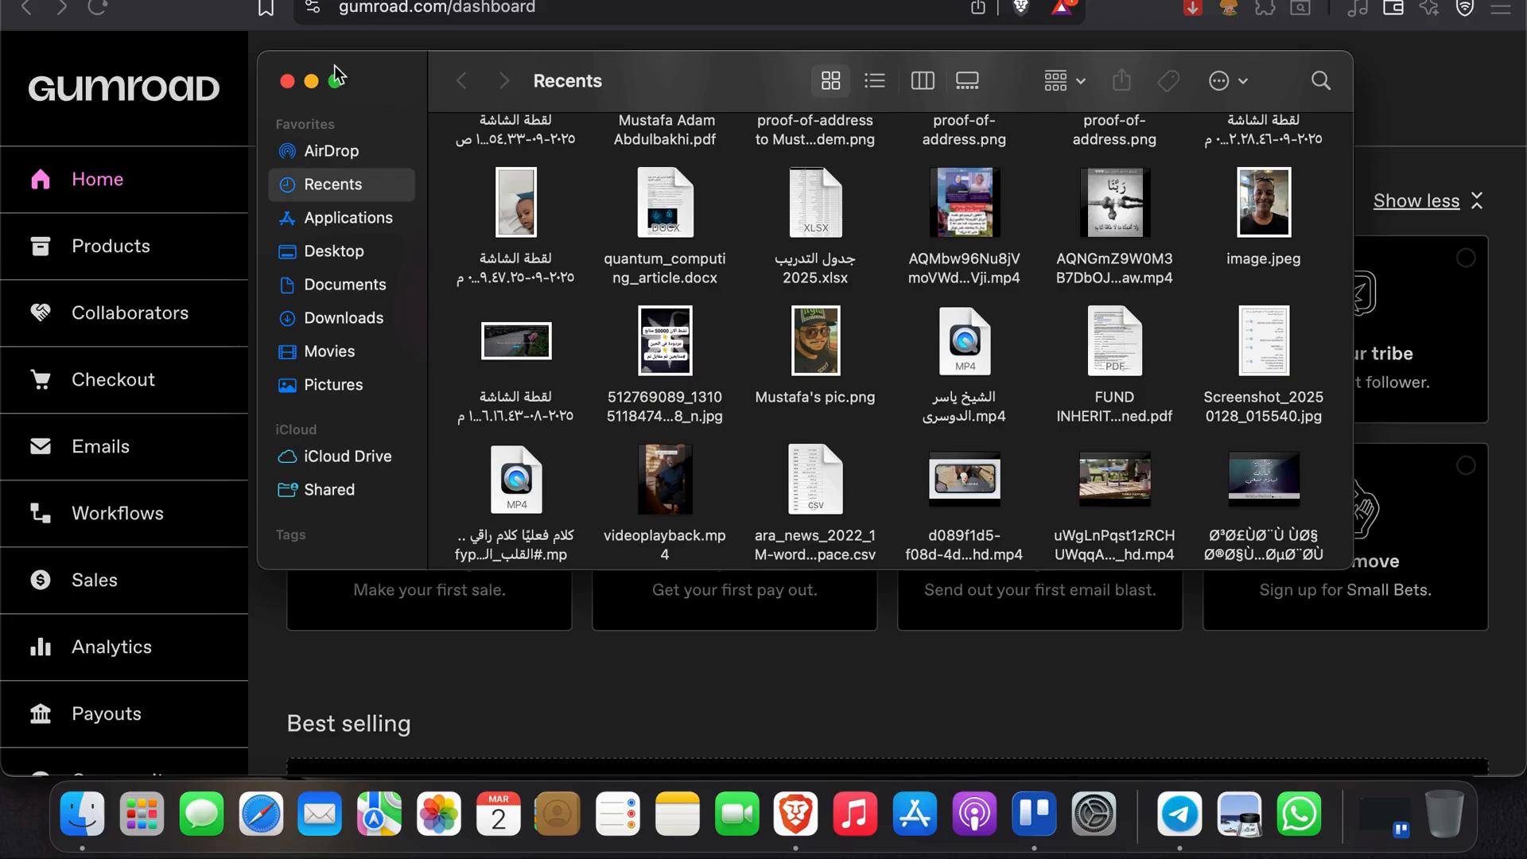
pyautogui.click(291, 84)
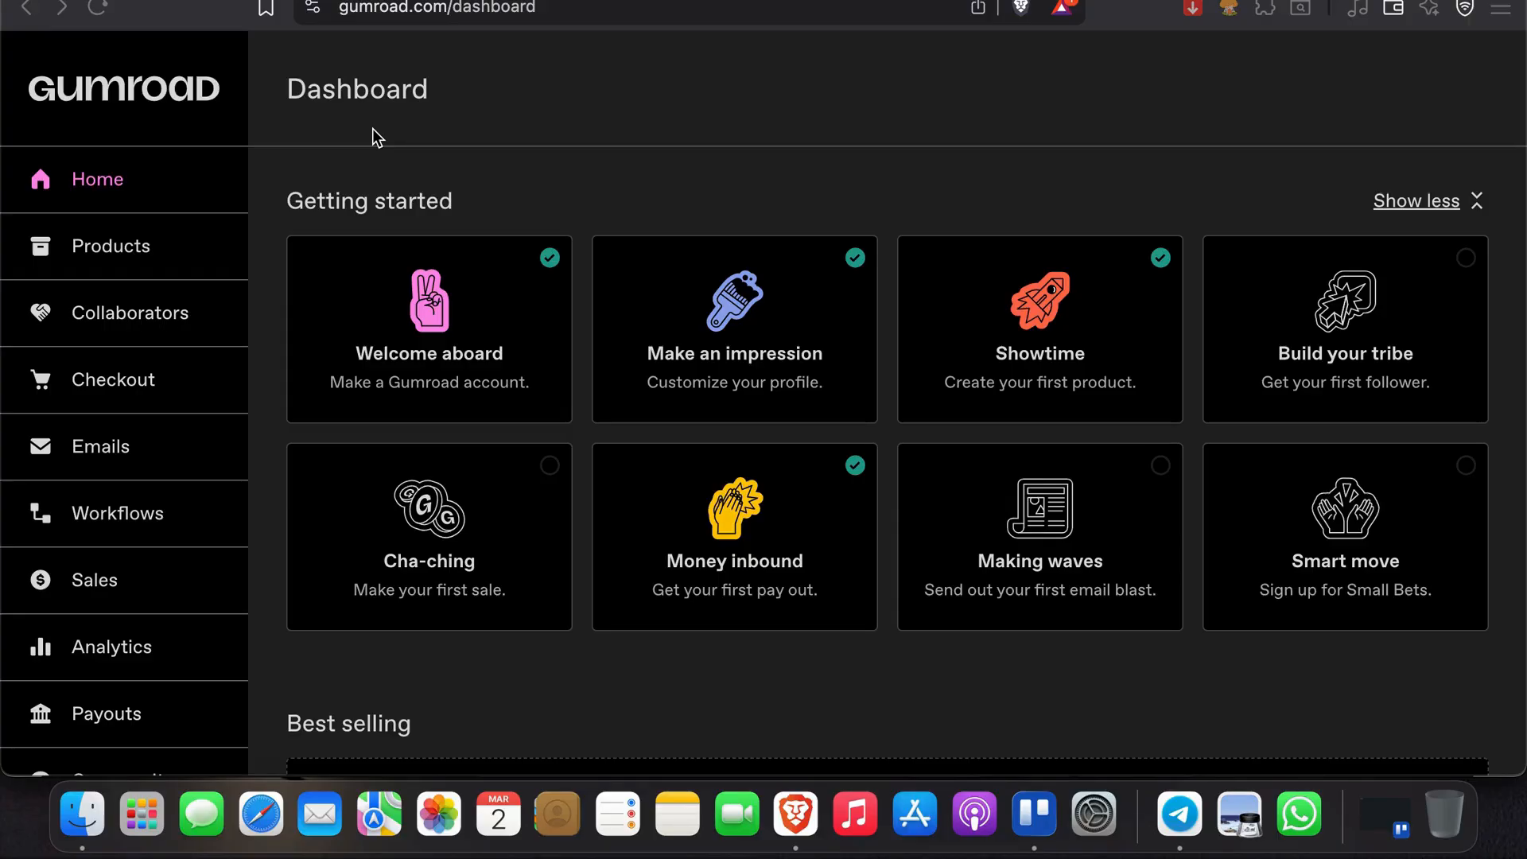
# Start a new digital product in Products and name it "30-day Weight loss plan for beginners".
pyautogui.click(76, 251)
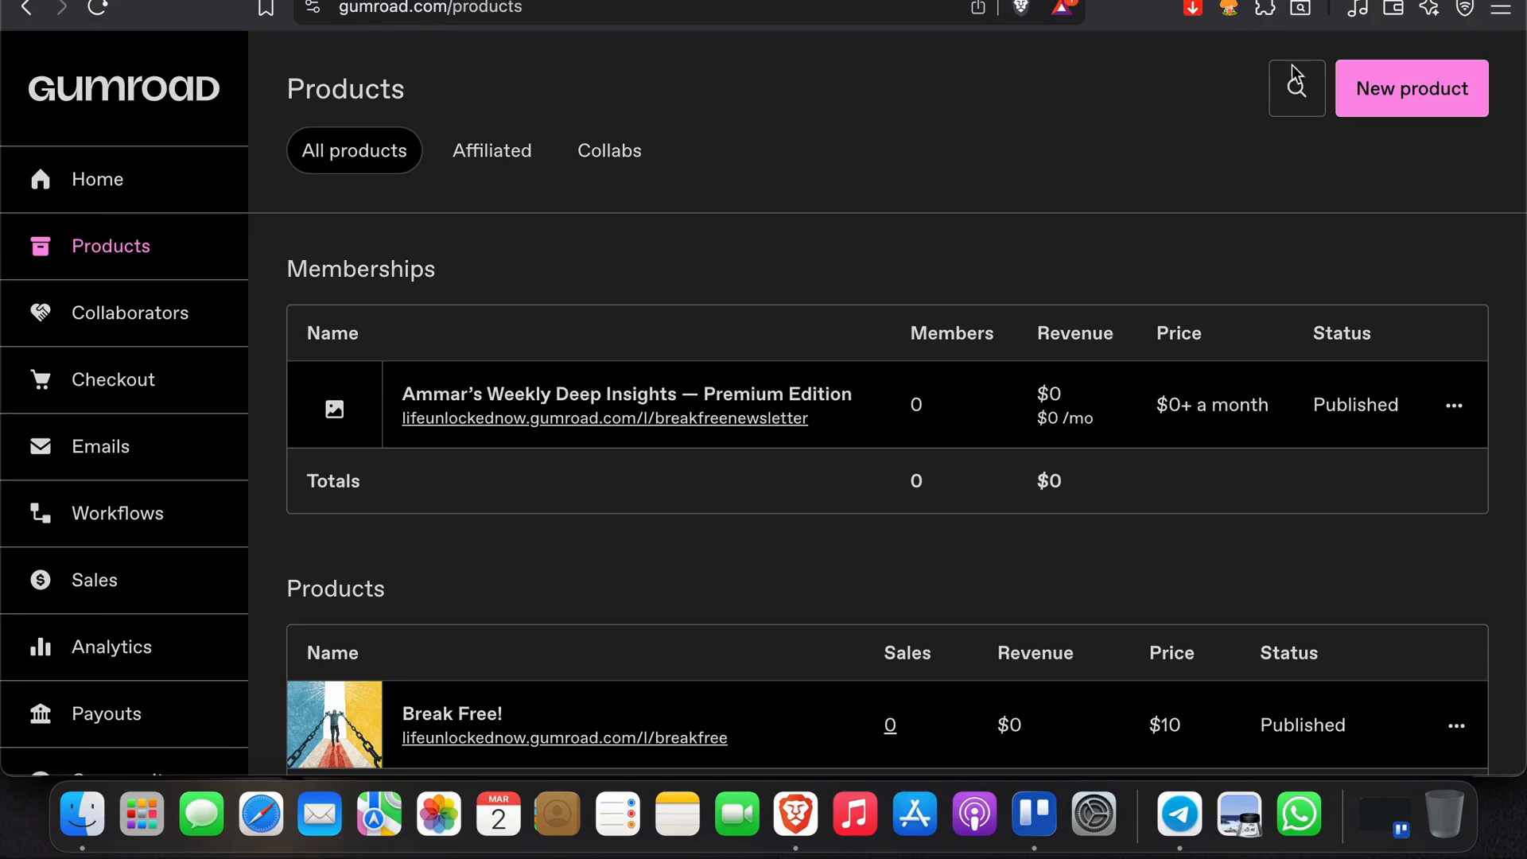
pyautogui.click(1381, 93)
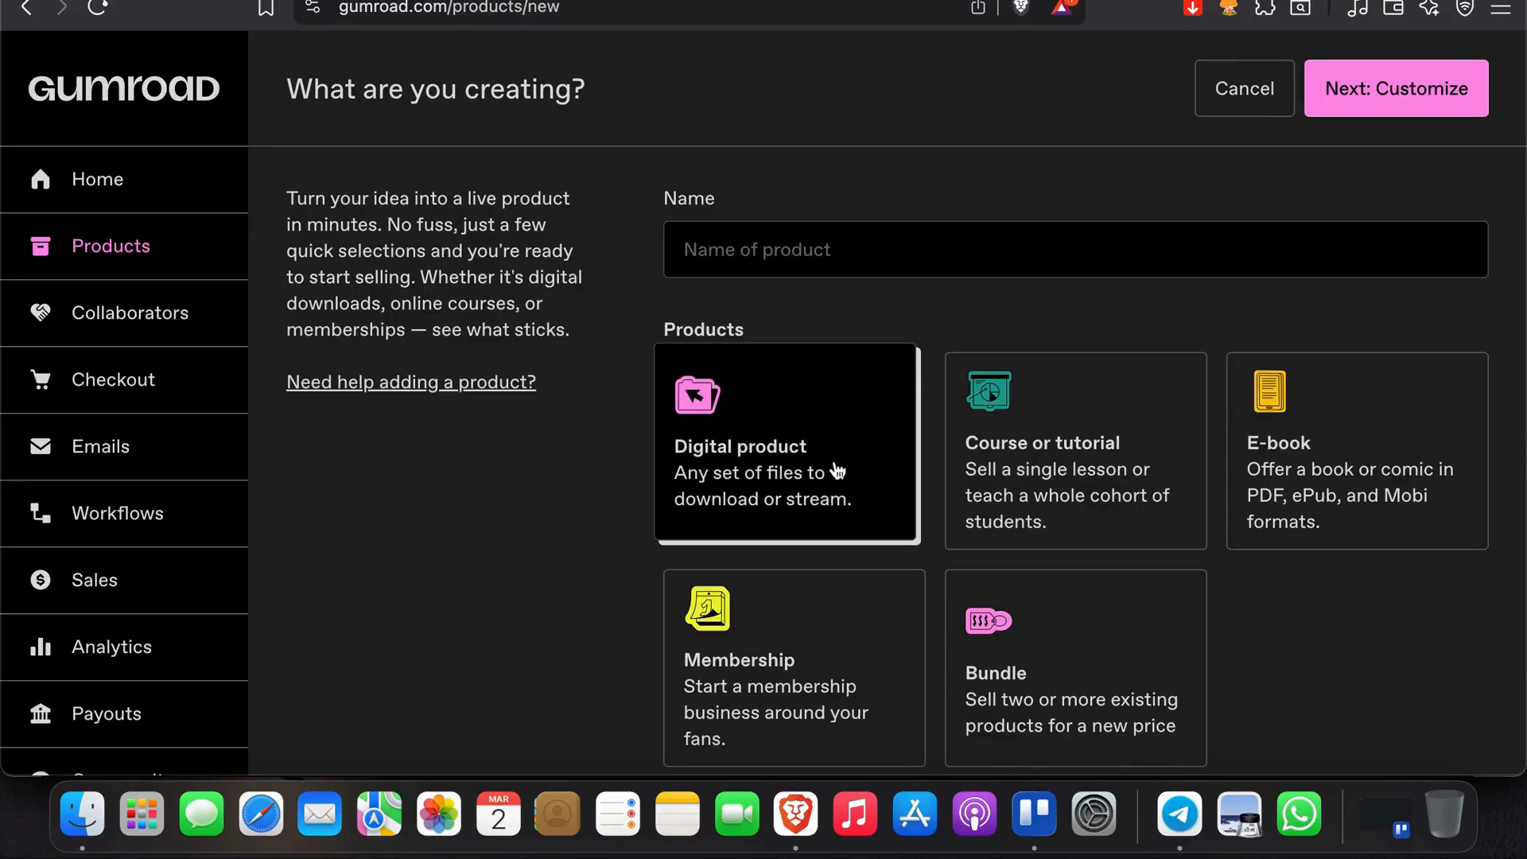
pyautogui.click(1383, 99)
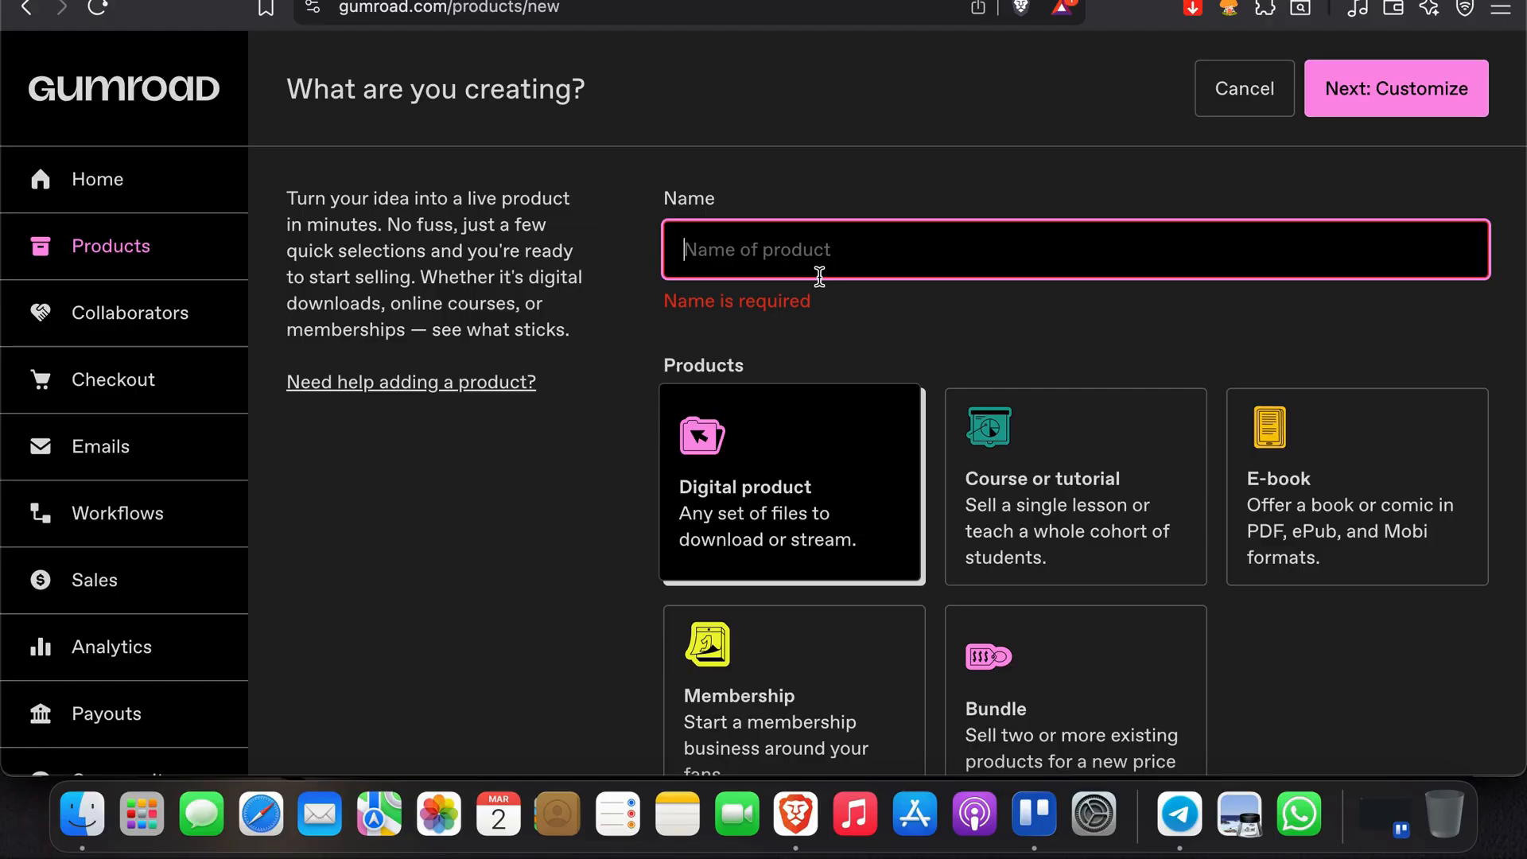
pyautogui.write('30')
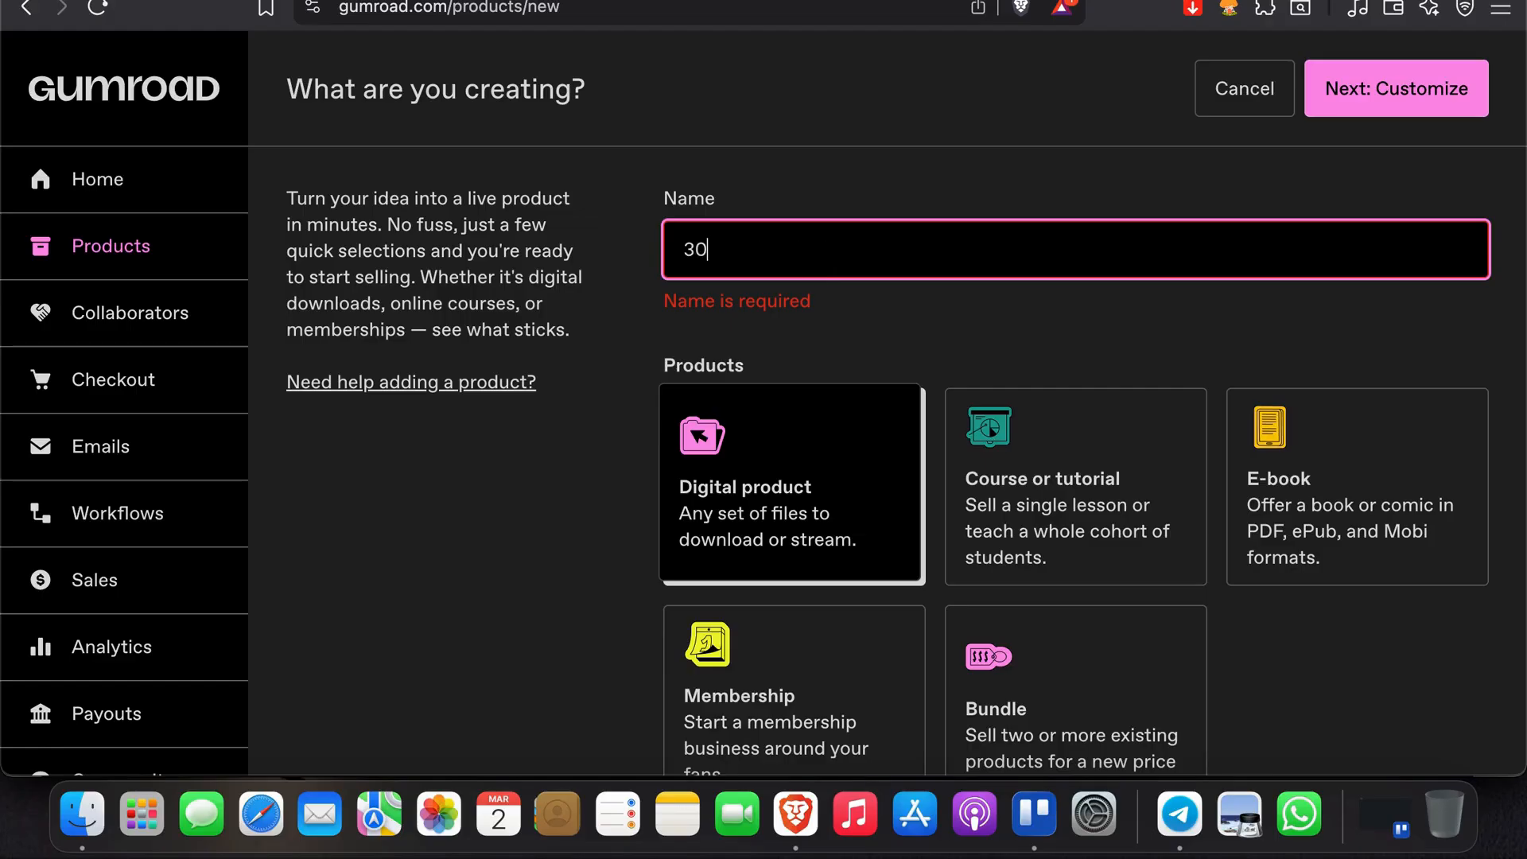
pyautogui.write('-day Weight')
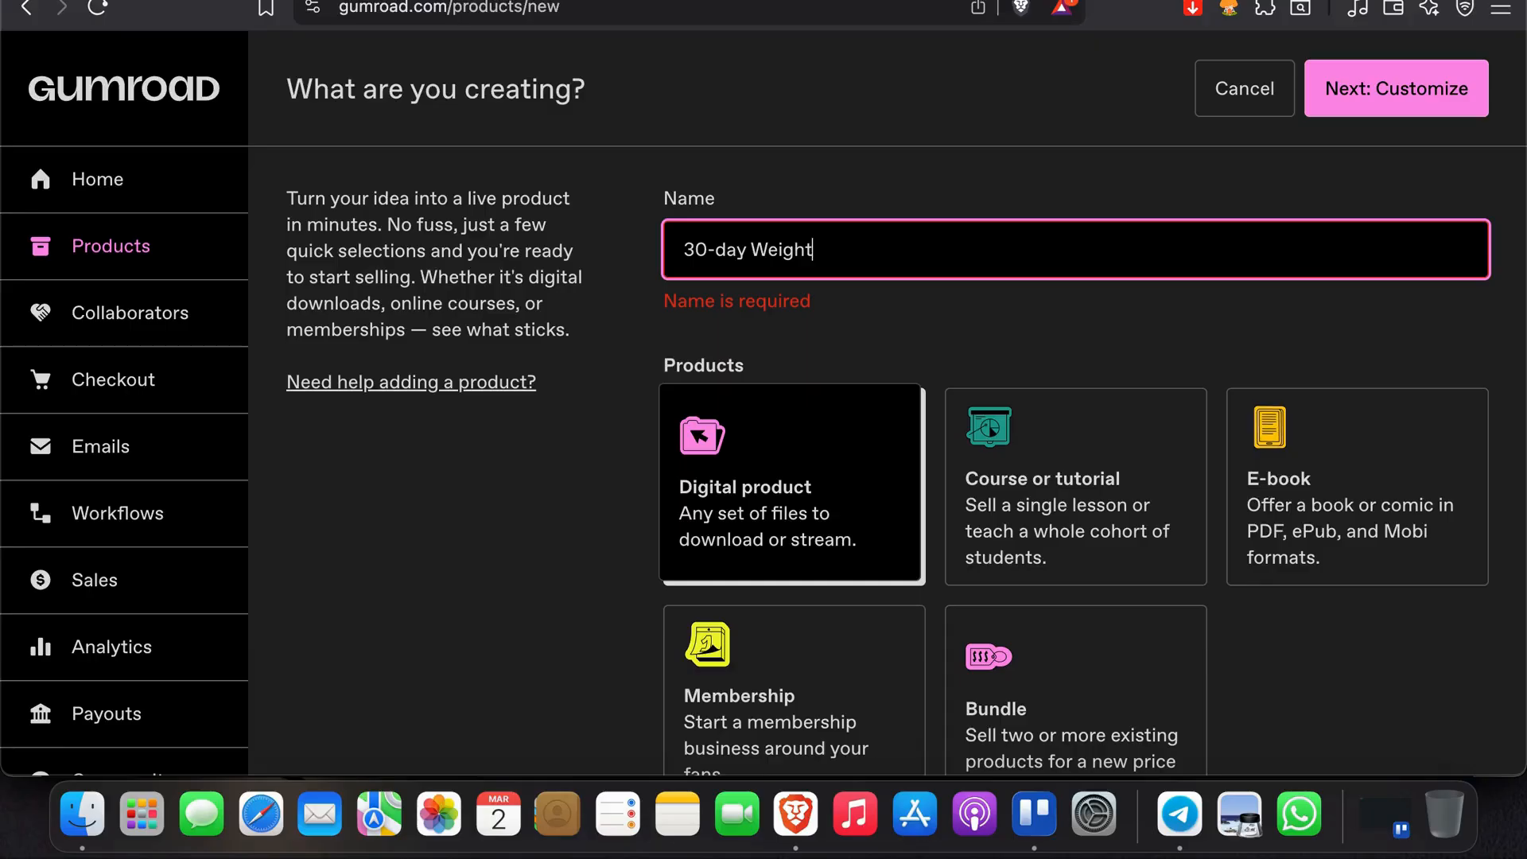
pyautogui.write(' loss plan for beginners')
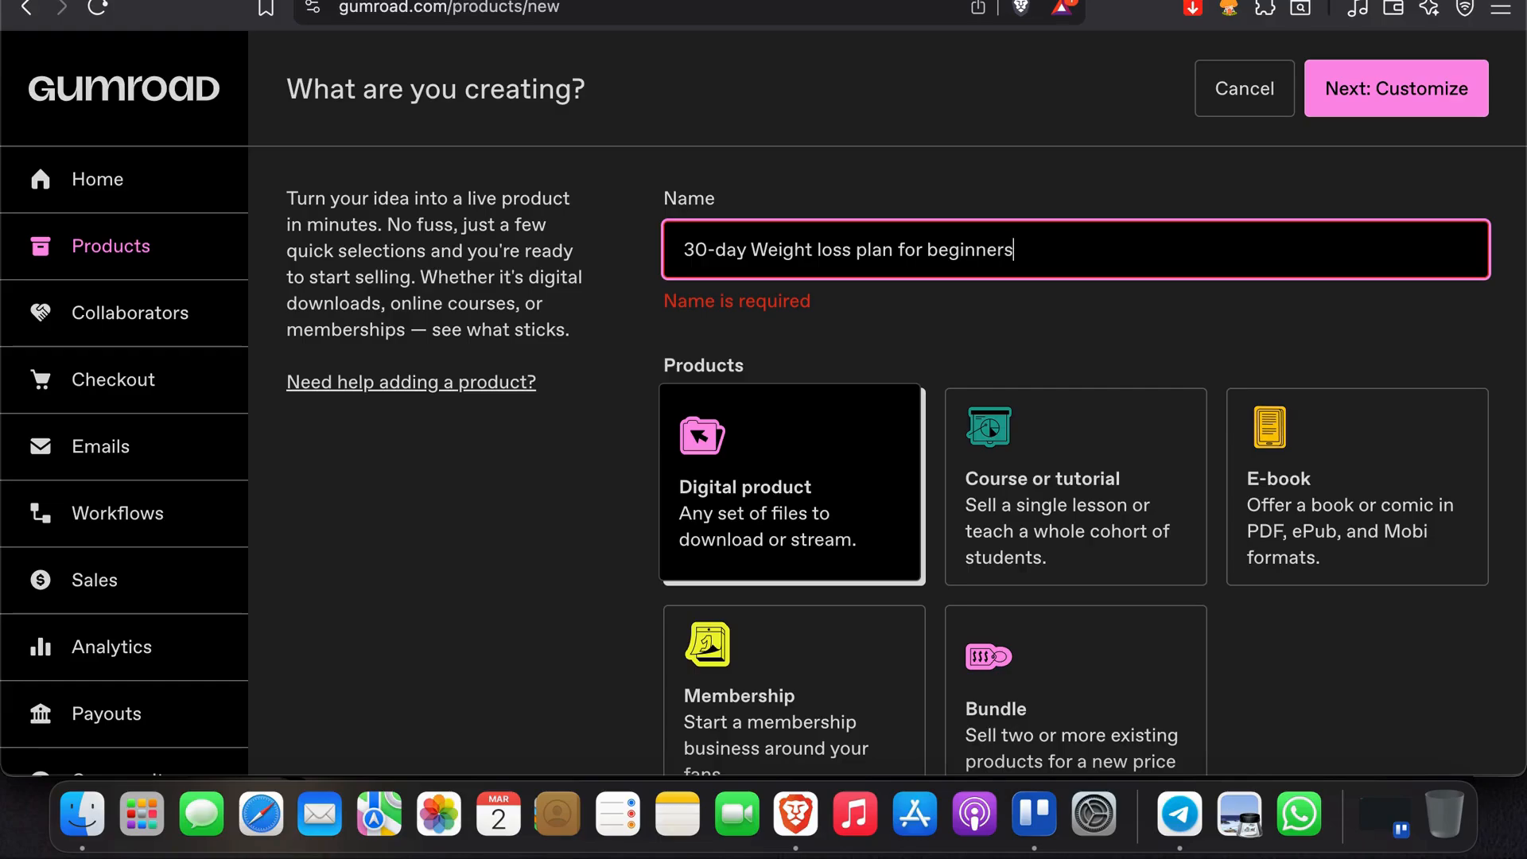
# Set the new product's price to $15 and continue to its customization page.
pyautogui.click(1383, 88)
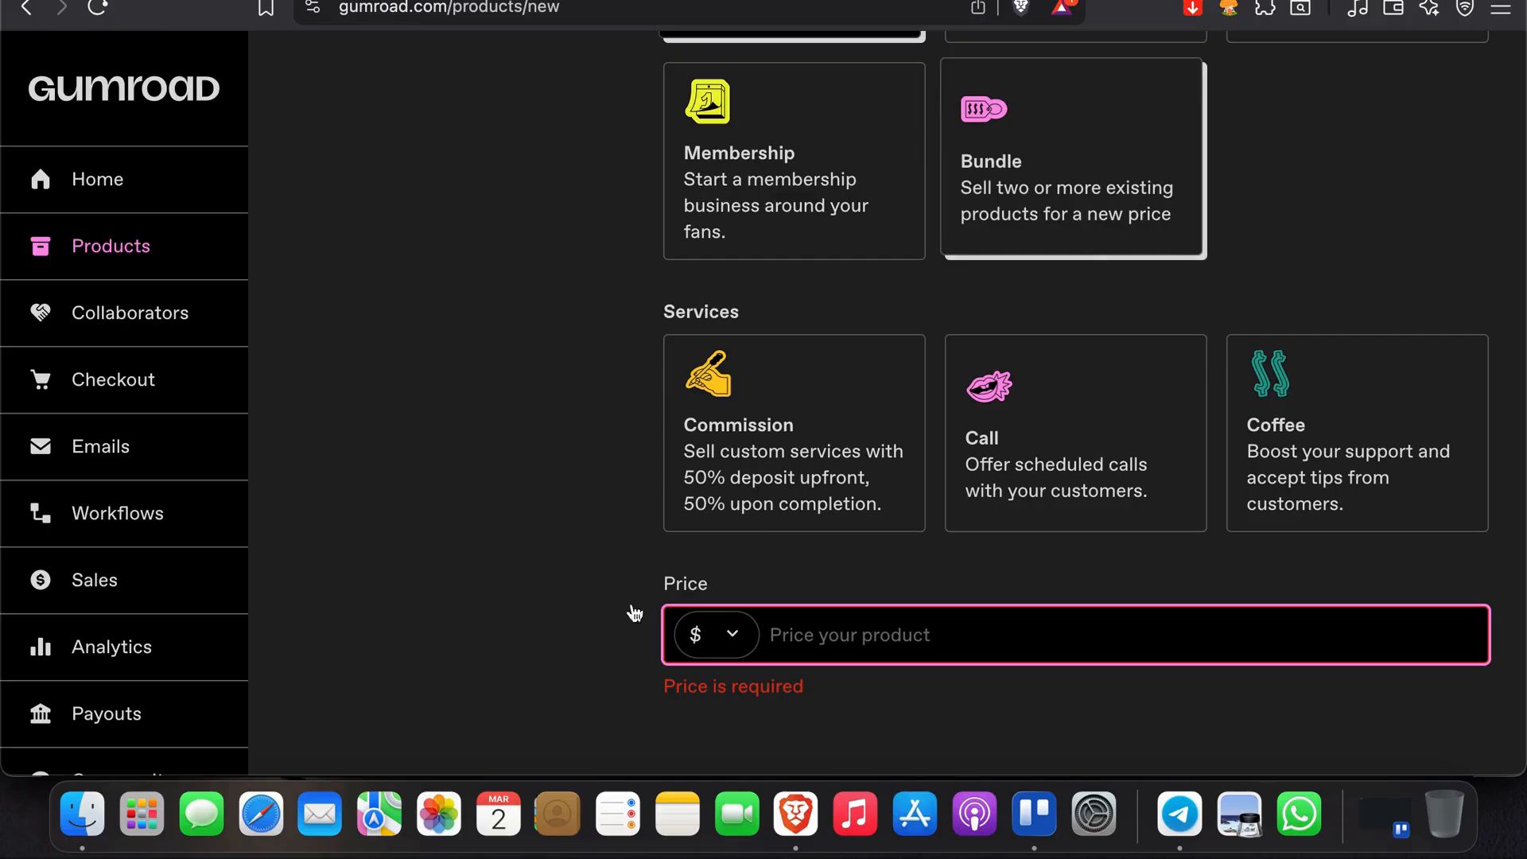
pyautogui.scroll(-1, 710, 667)
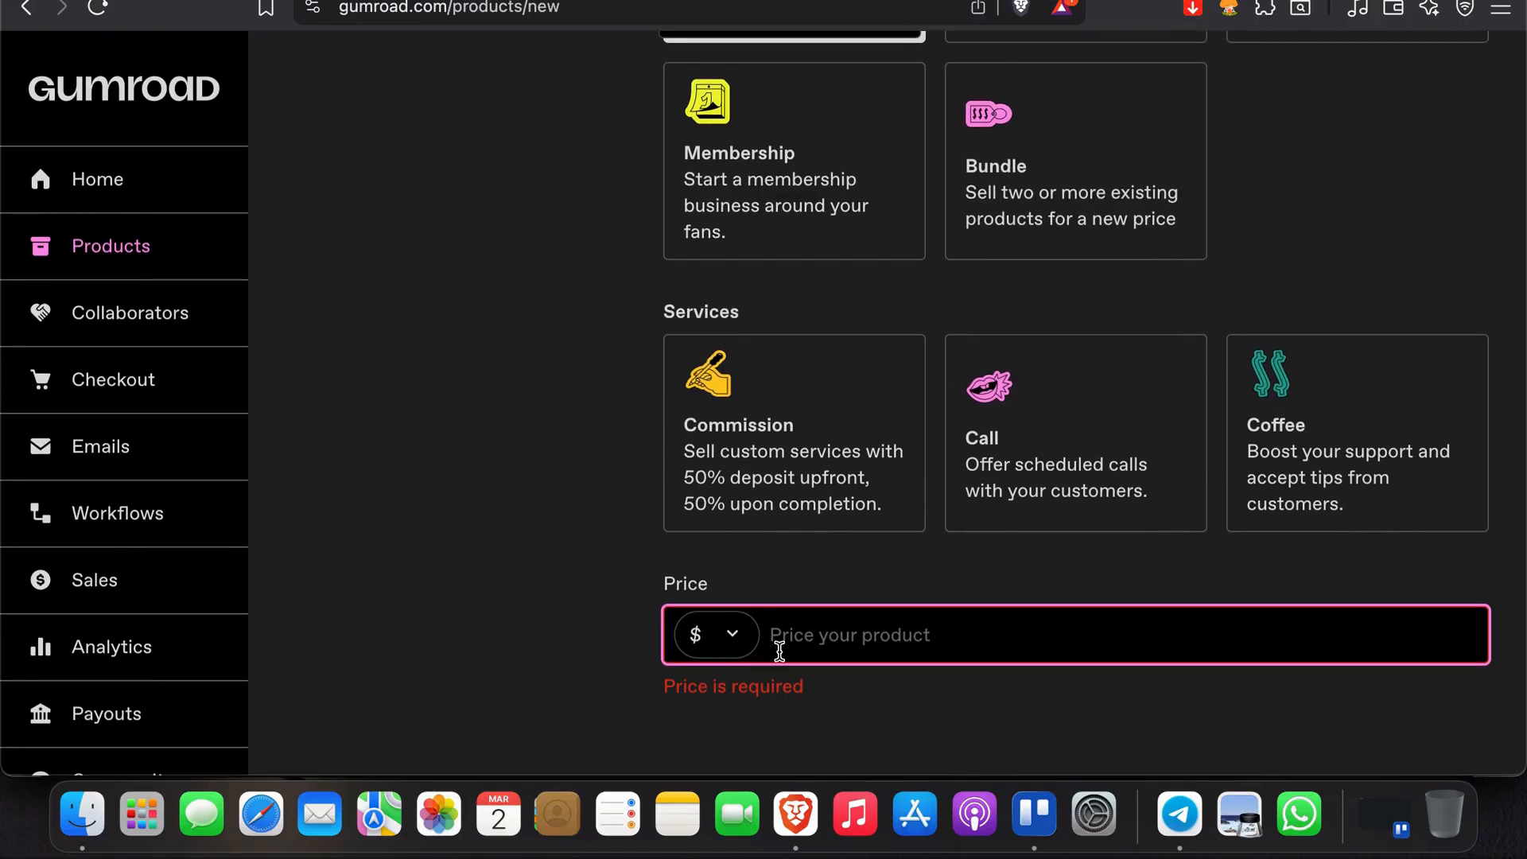
pyautogui.write('15')
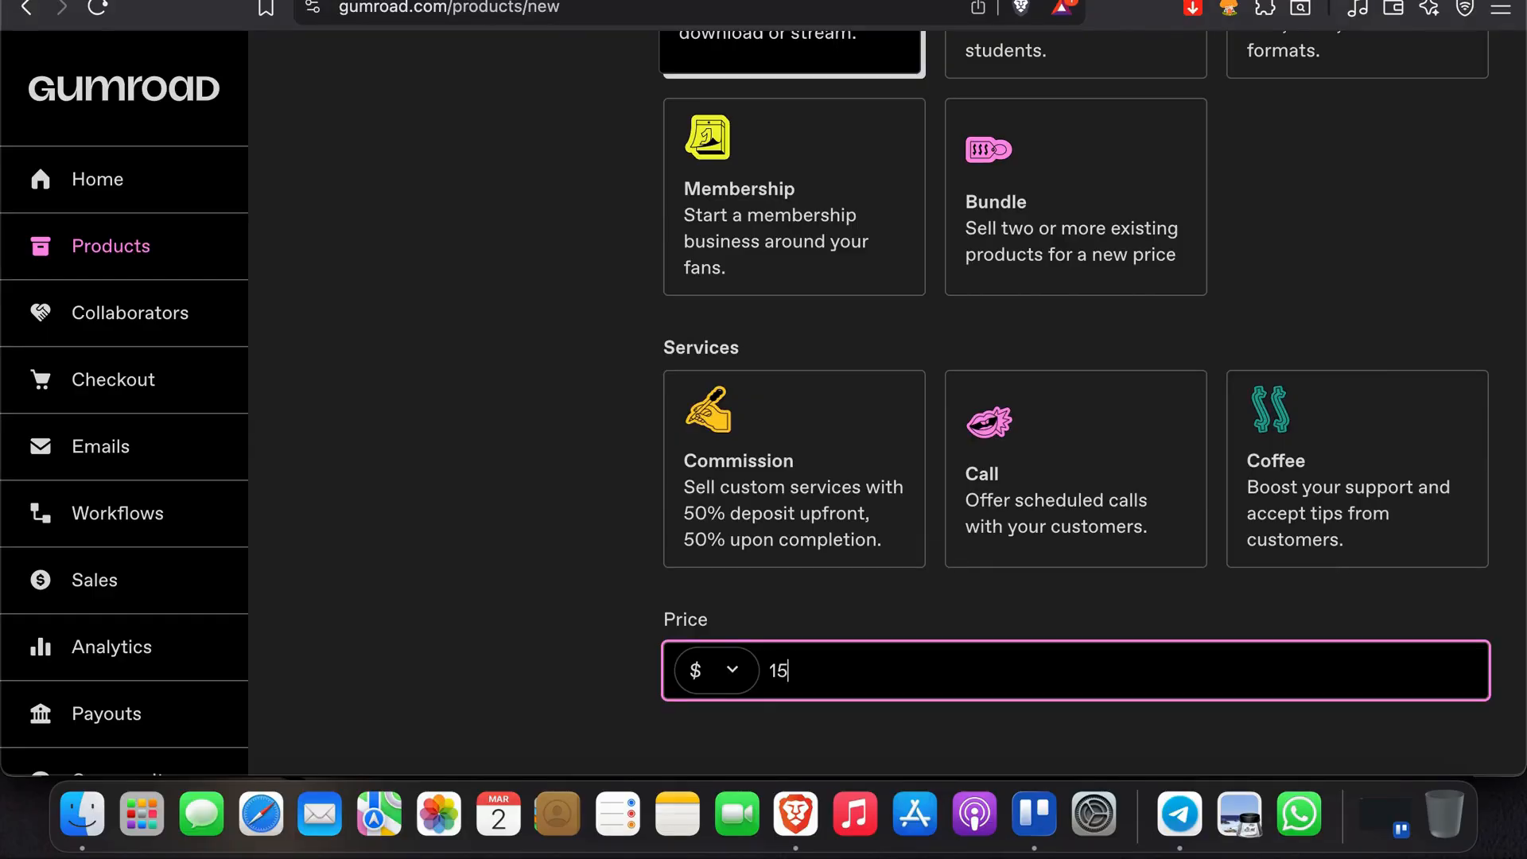
pyautogui.scroll(6, 776, 607)
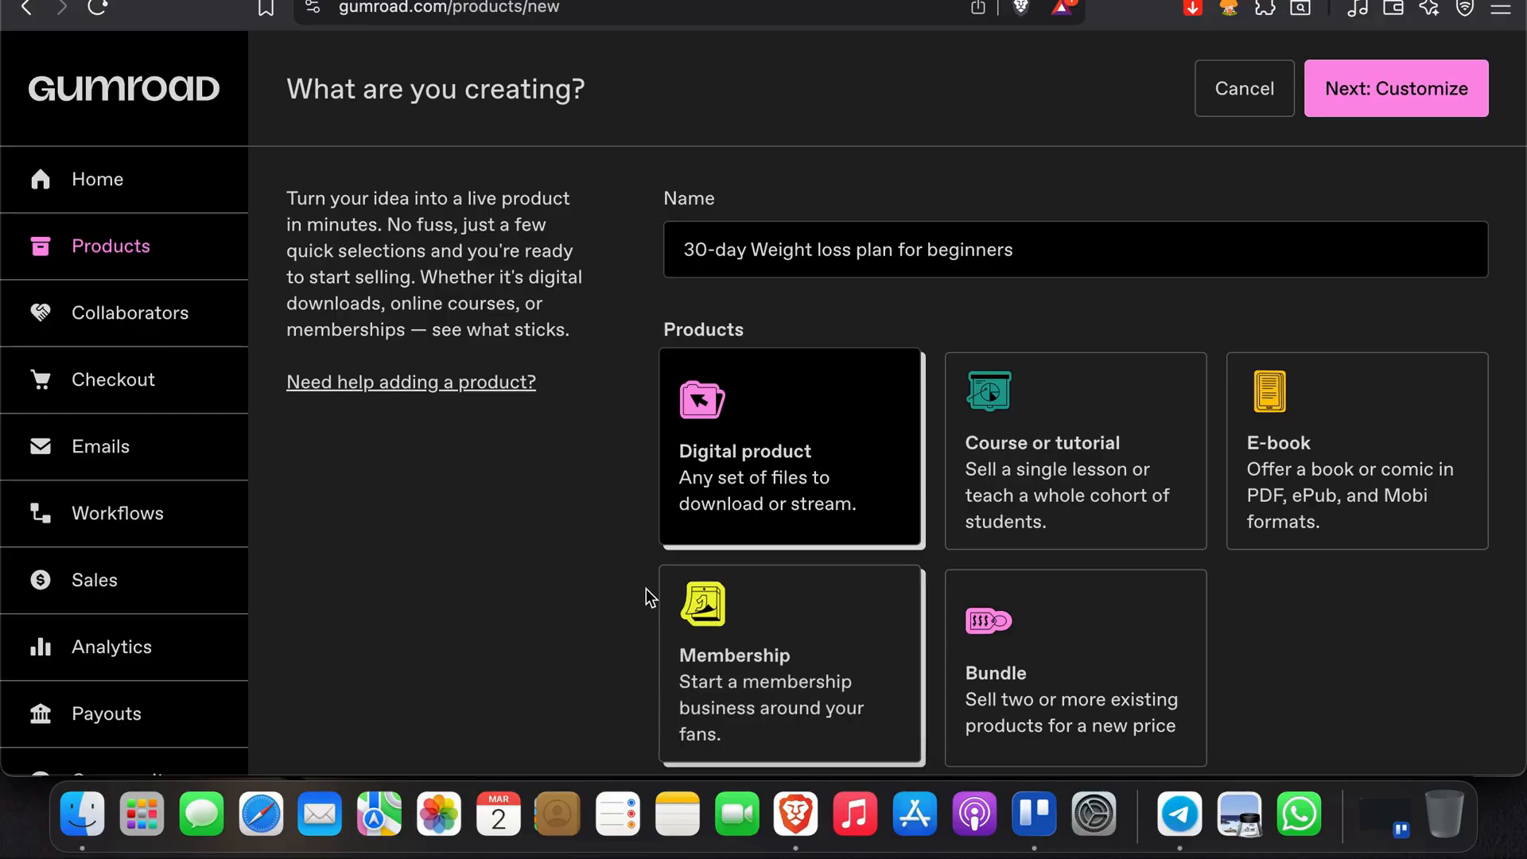
pyautogui.scroll(-6, 647, 596)
pyautogui.scroll(6, 927, 682)
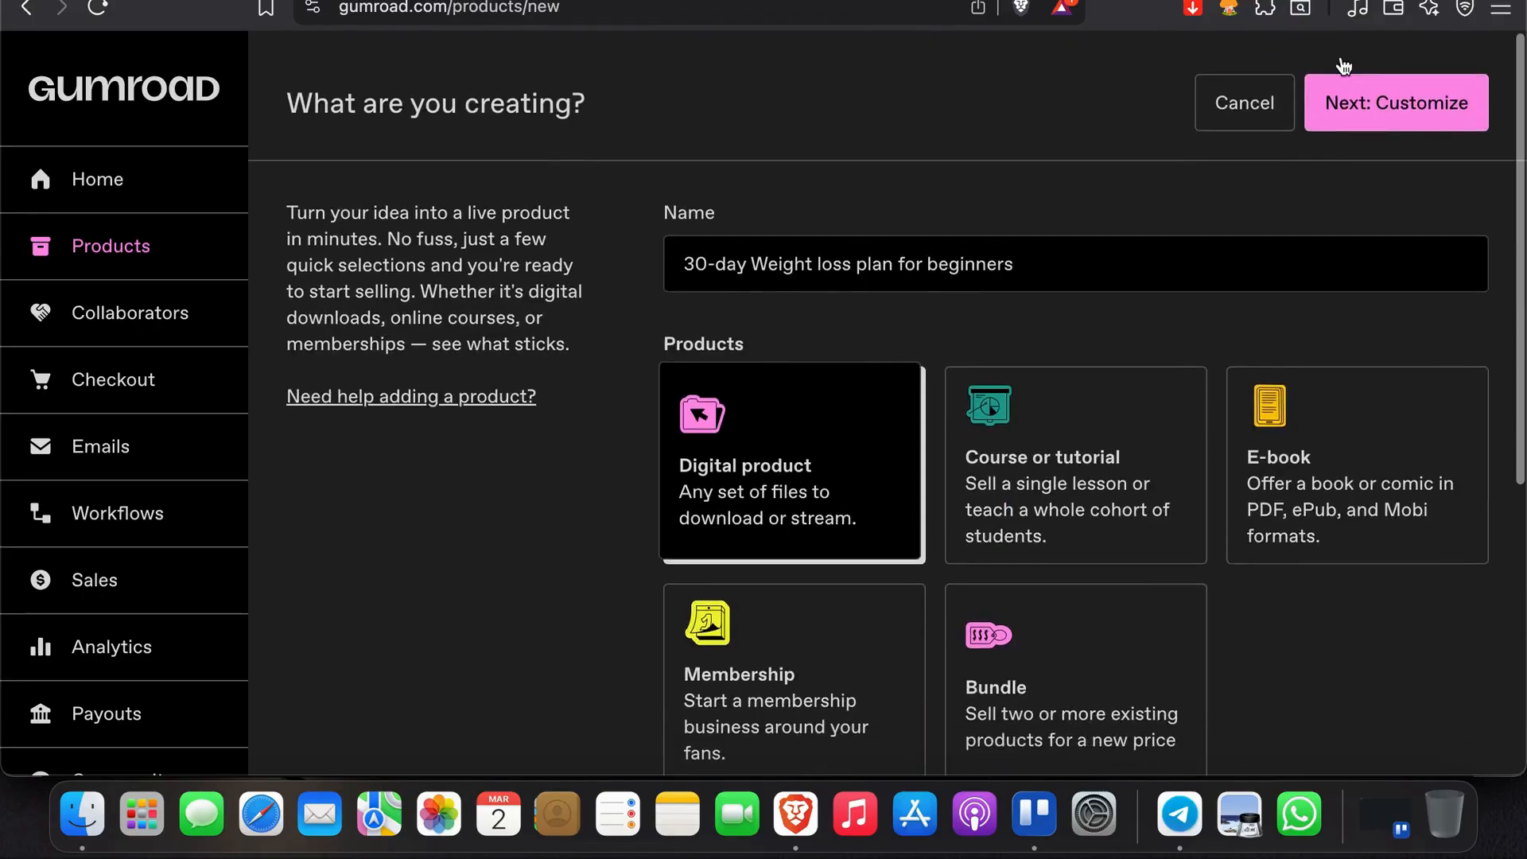
pyautogui.click(1378, 90)
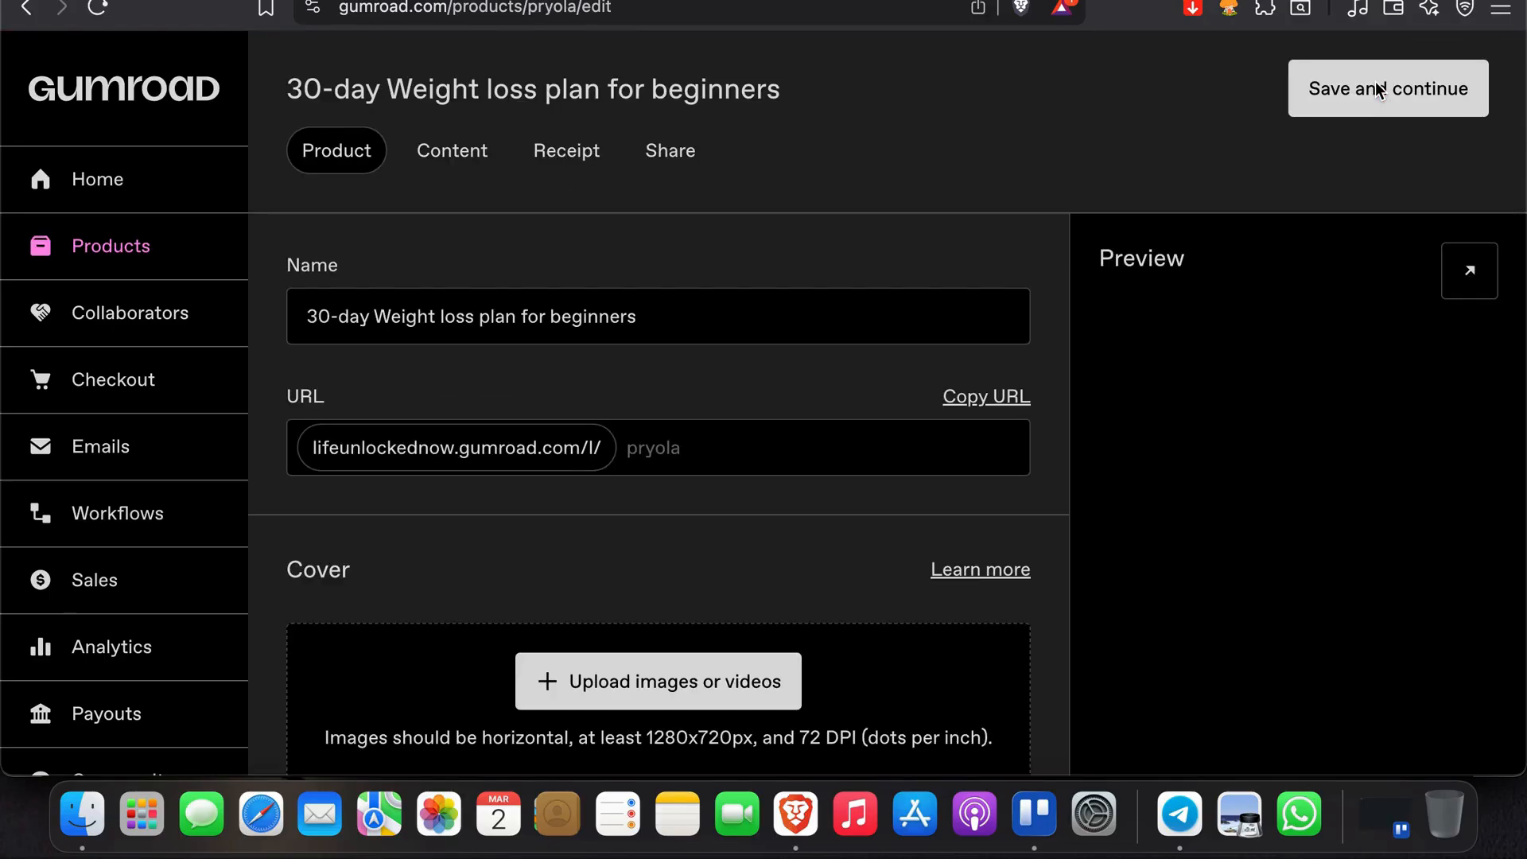
# Review the product's description, URL, cover and thumbnail settings.
pyautogui.scroll(-5, 981, 286)
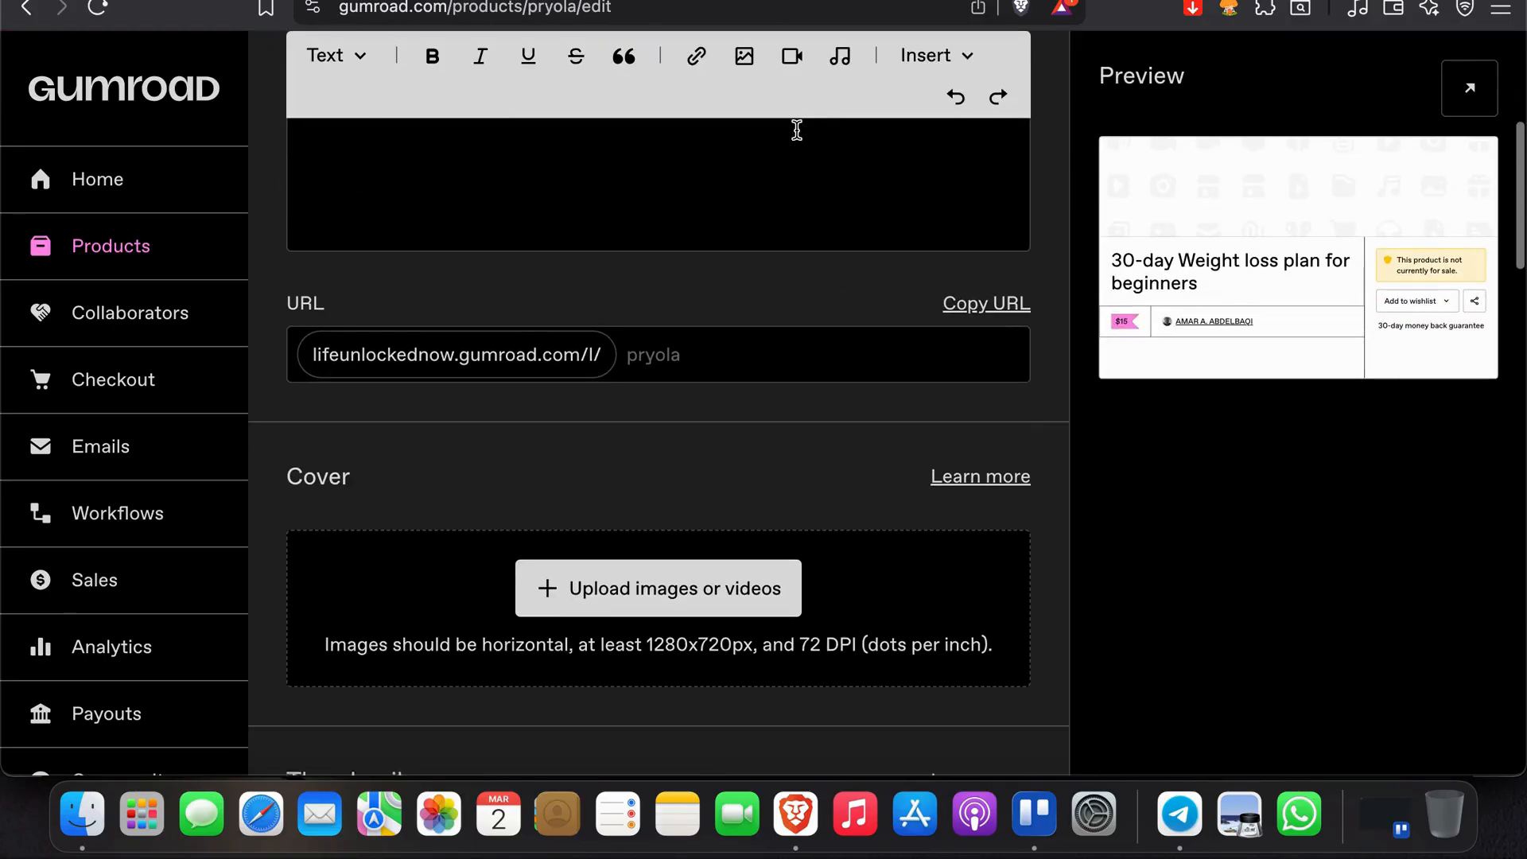
pyautogui.scroll(4, 796, 129)
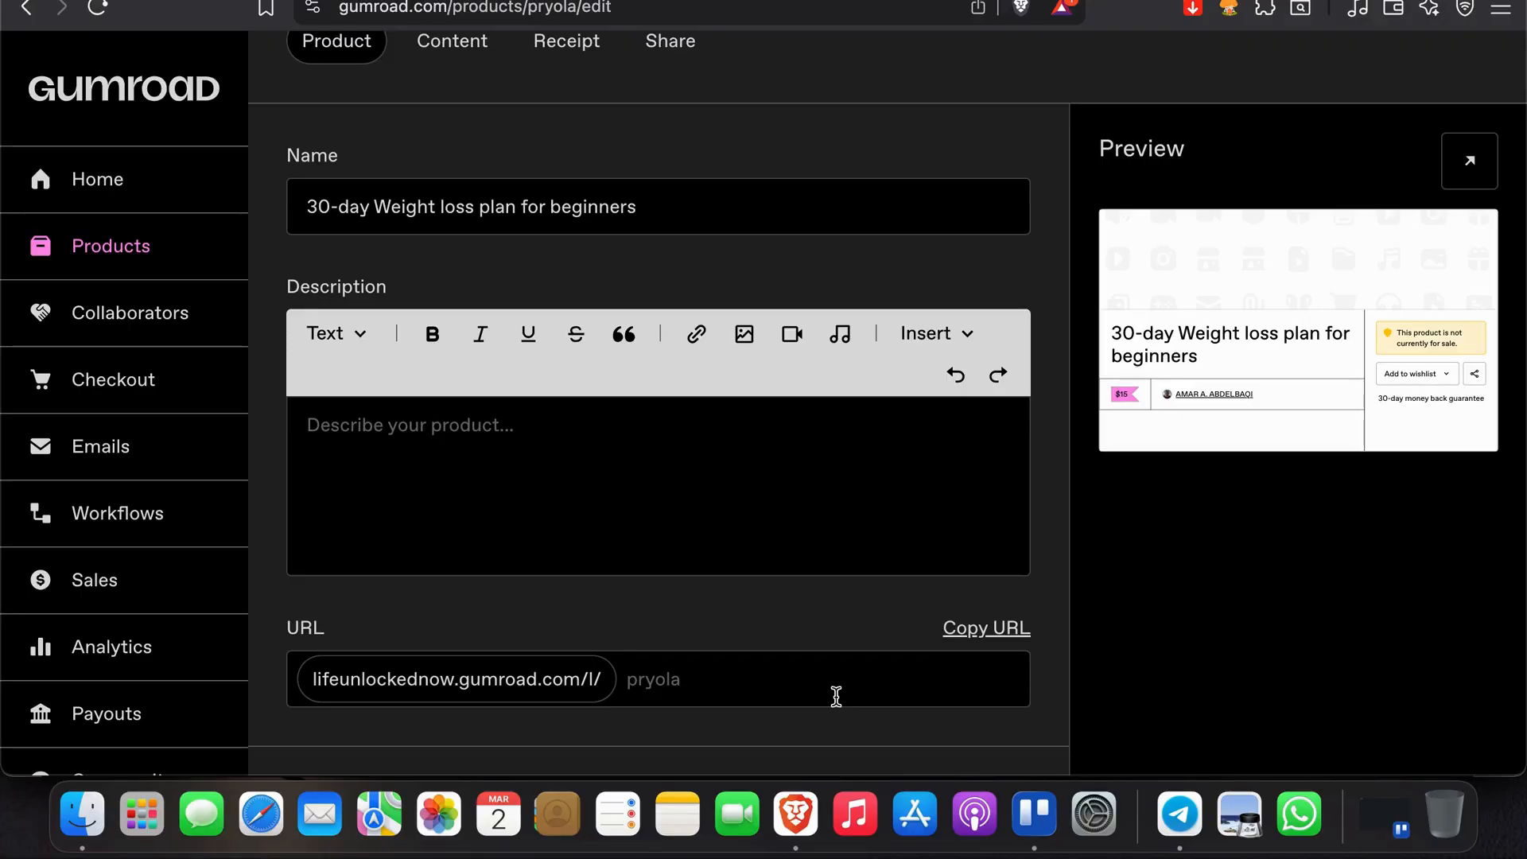
pyautogui.scroll(-10, 836, 697)
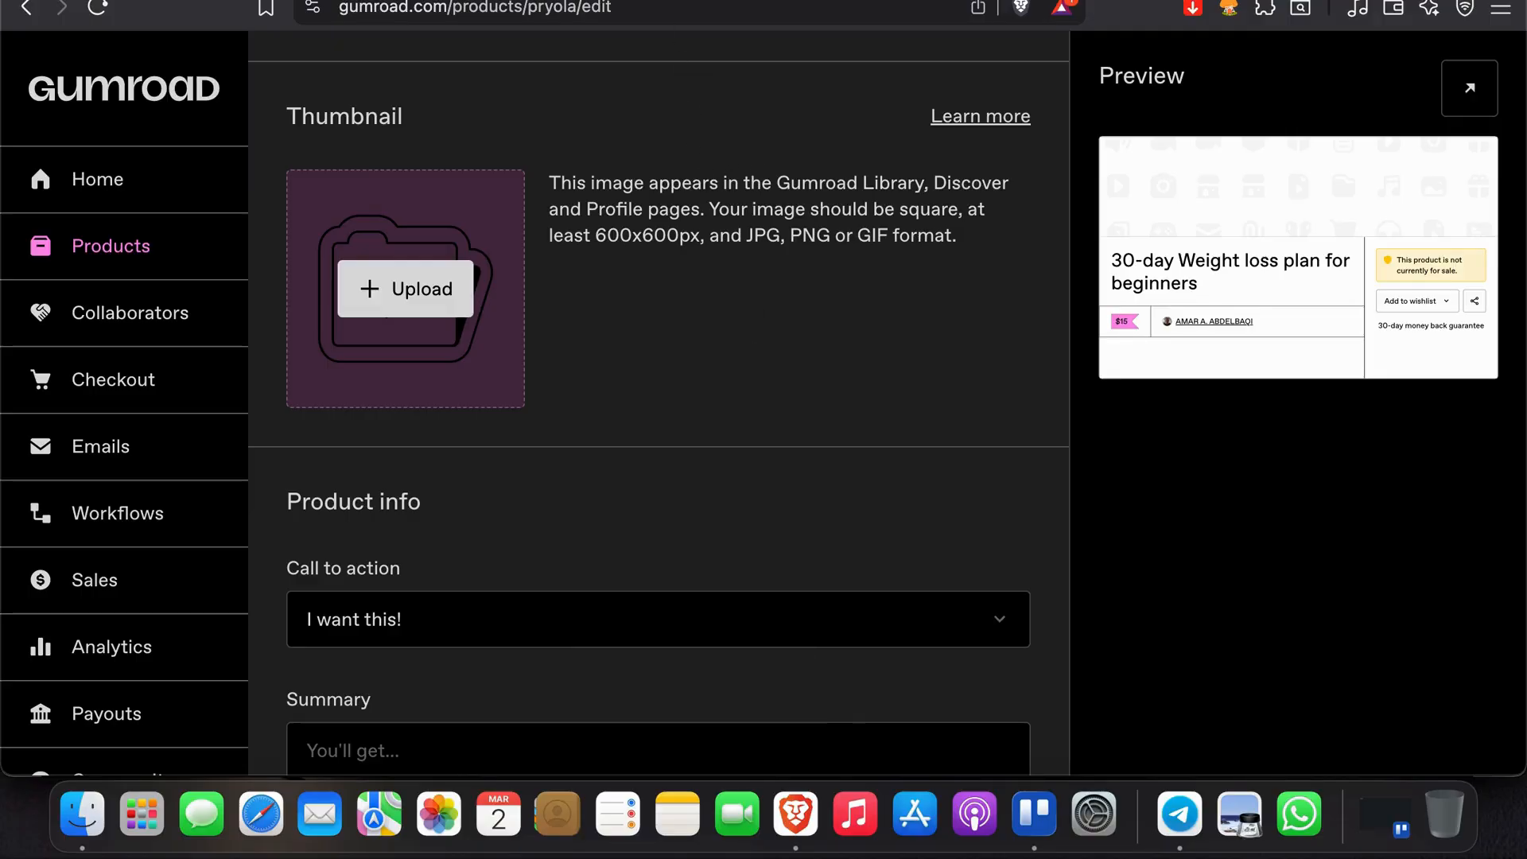
# Switch to Canva's templates page and browse the designs under "Inspired by your designs".
pyautogui.press('super+t')
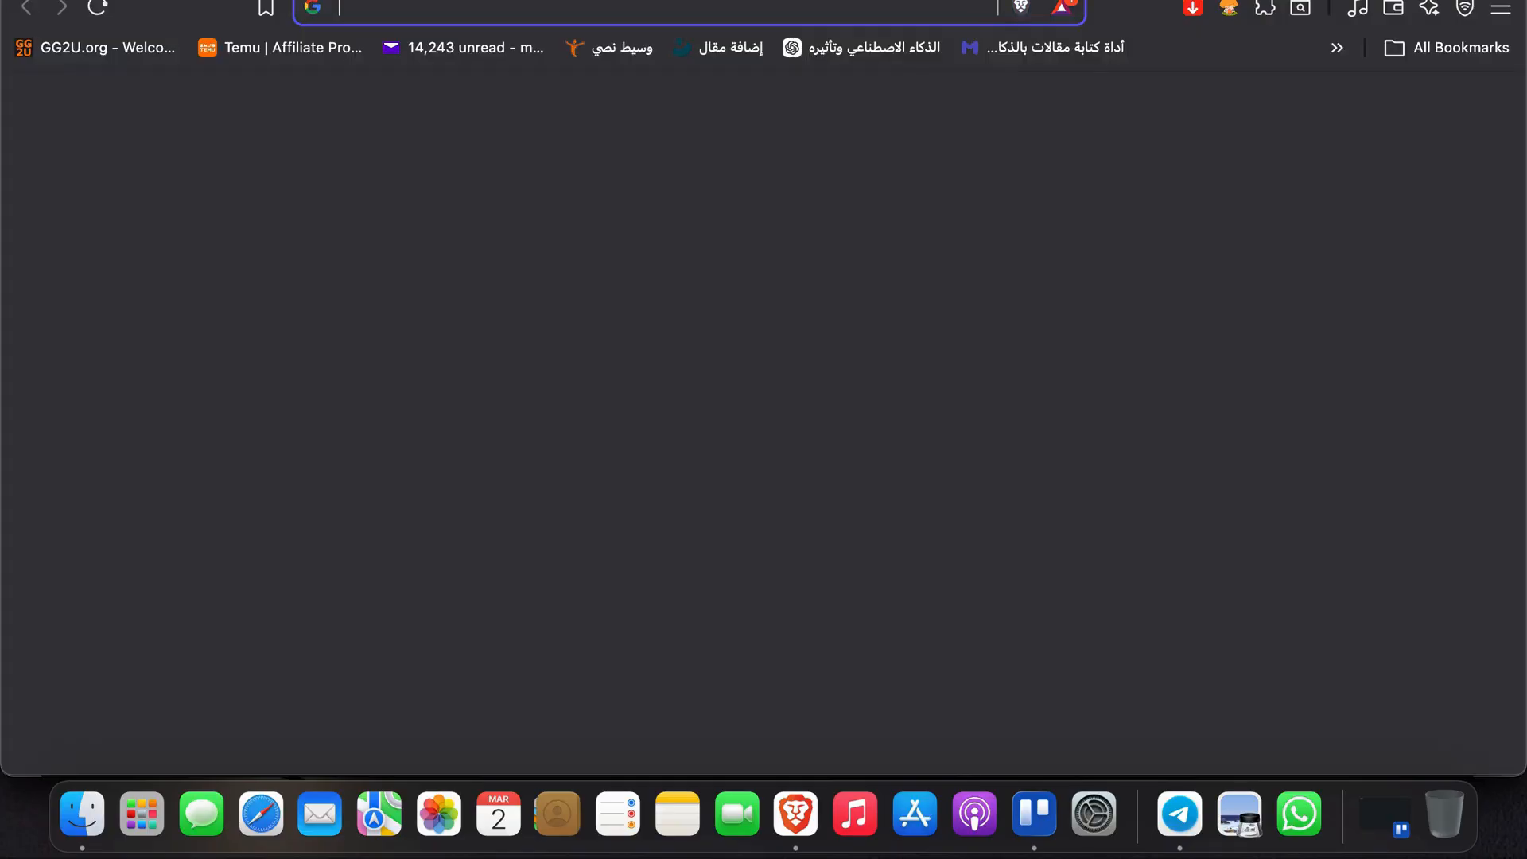
pyautogui.write('ca')
pyautogui.press('Return')
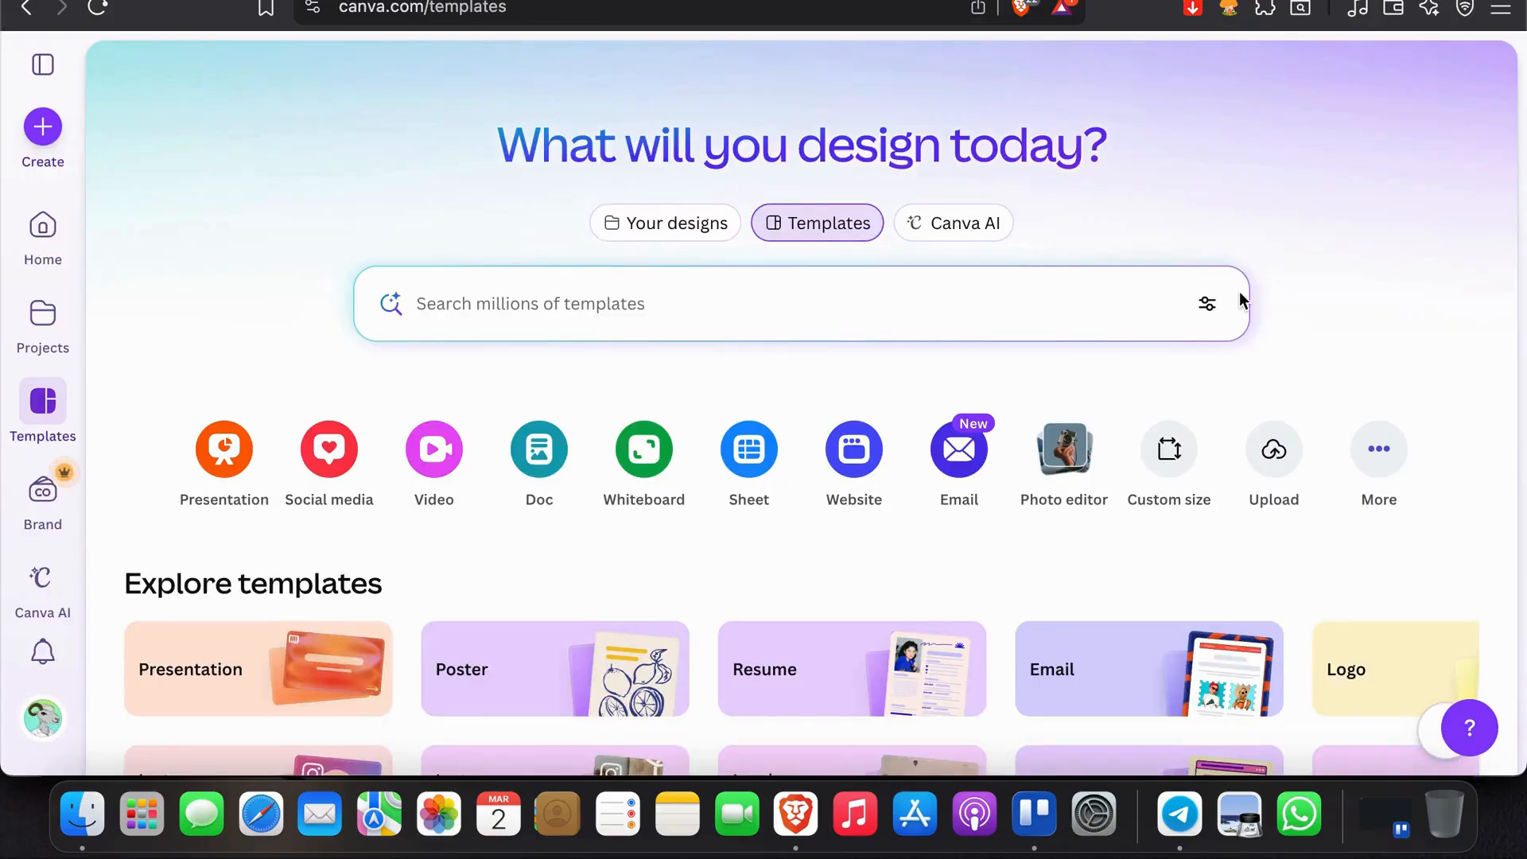
pyautogui.scroll(-6, 1238, 294)
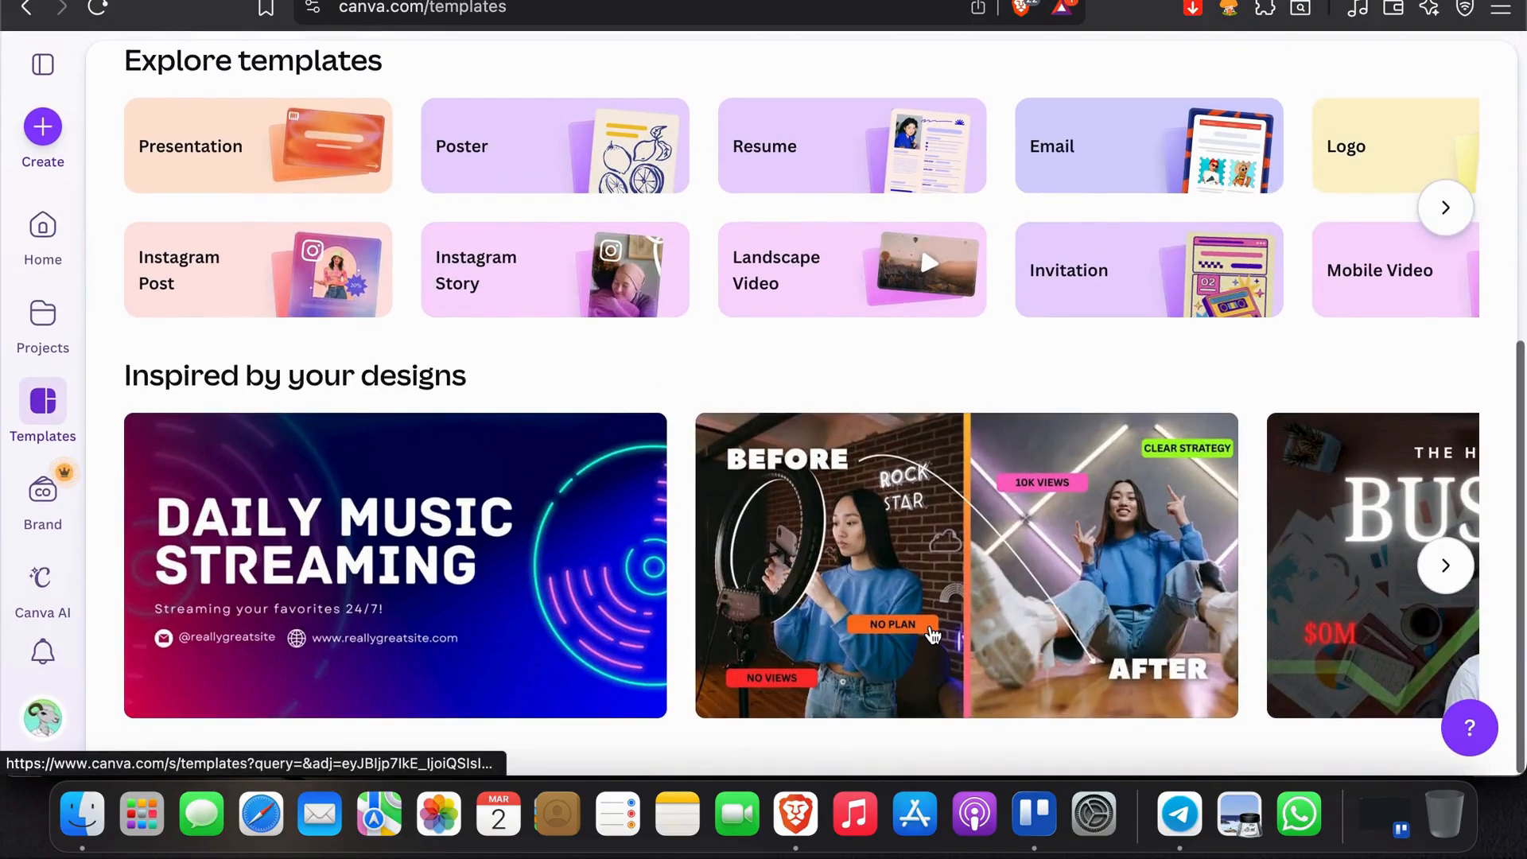
pyautogui.hscroll(10, 940, 624)
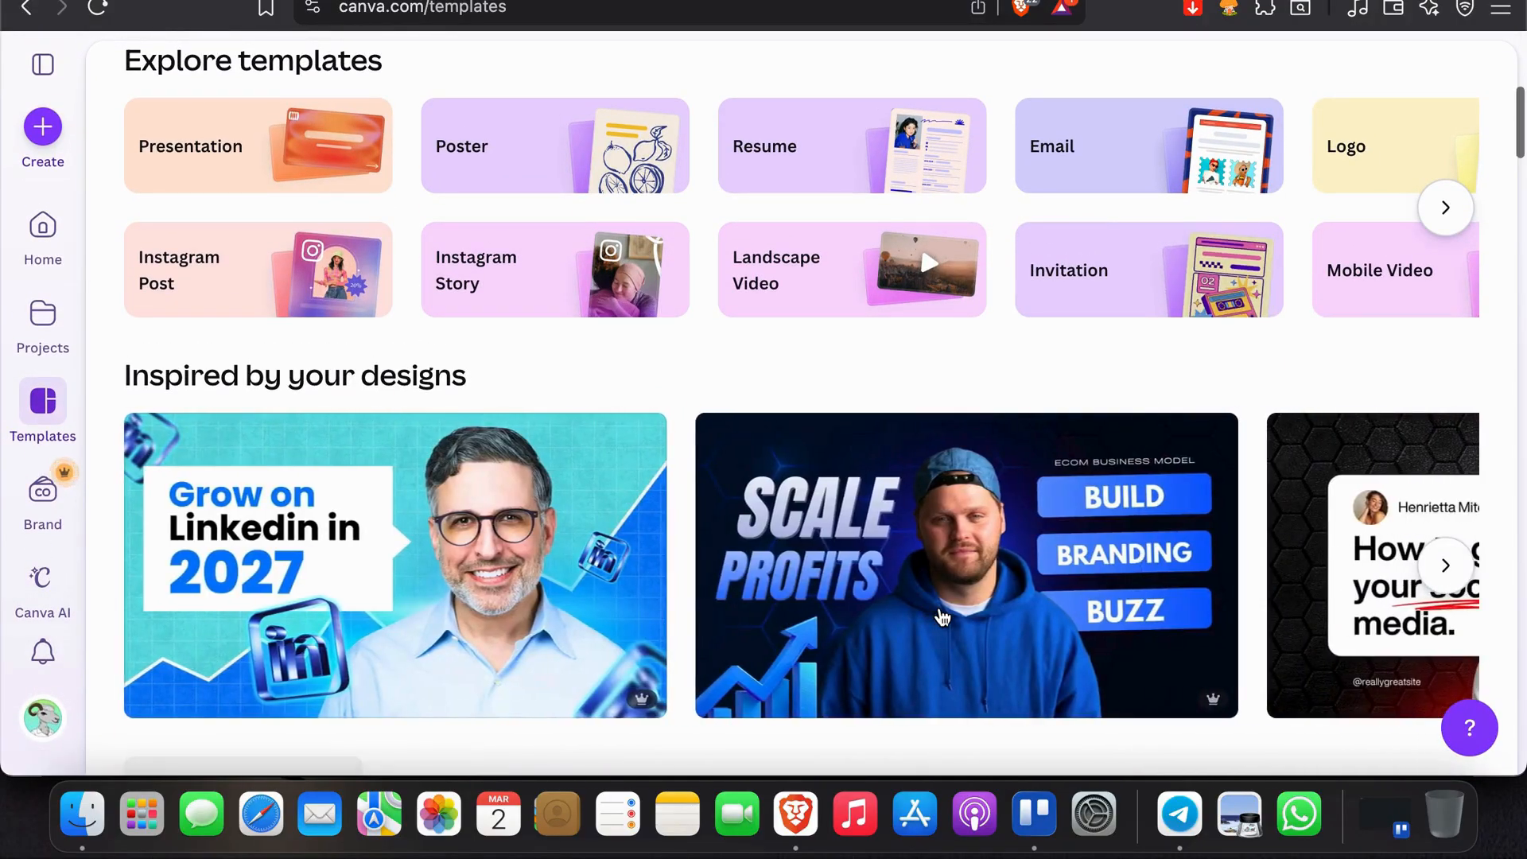
pyautogui.hscroll(5, 942, 617)
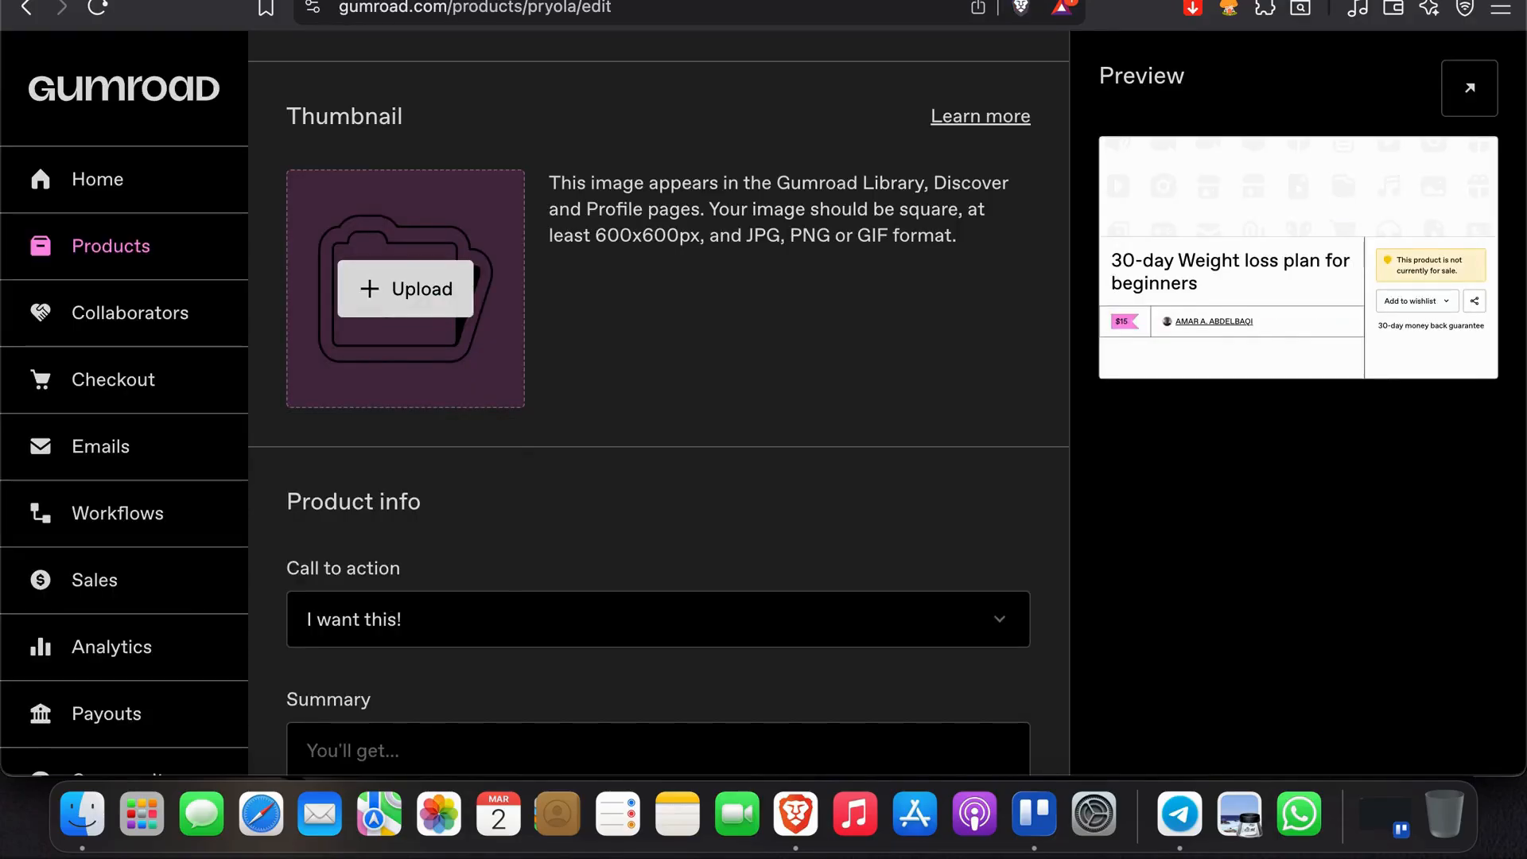
# Return to the Gumroad product editor, review its Content and Receipt pages, and try to open the Share page.
pyautogui.scroll(10, 848, 242)
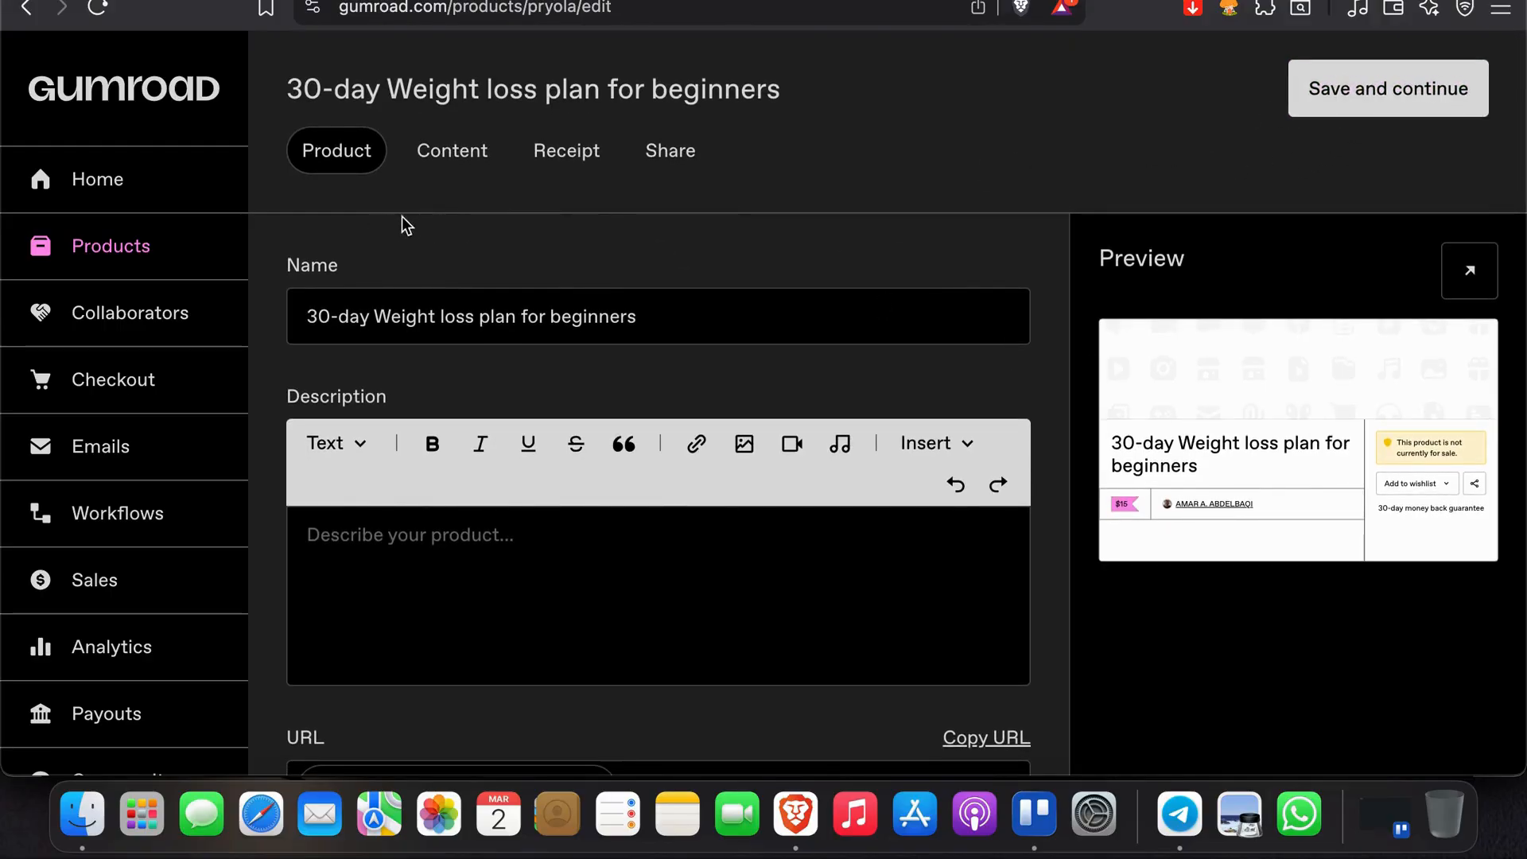
pyautogui.click(447, 159)
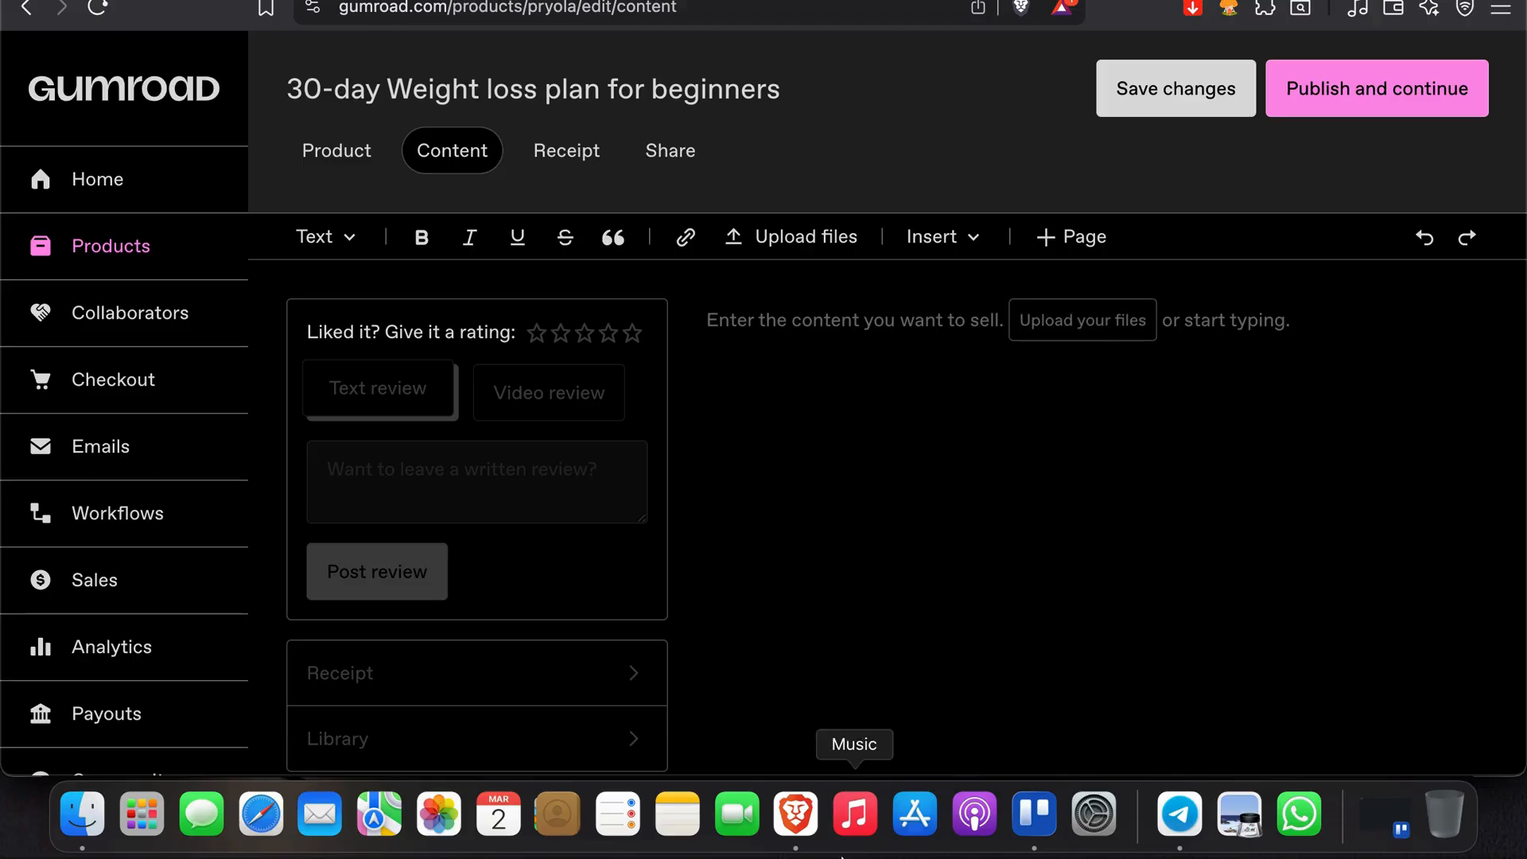
pyautogui.click(598, 153)
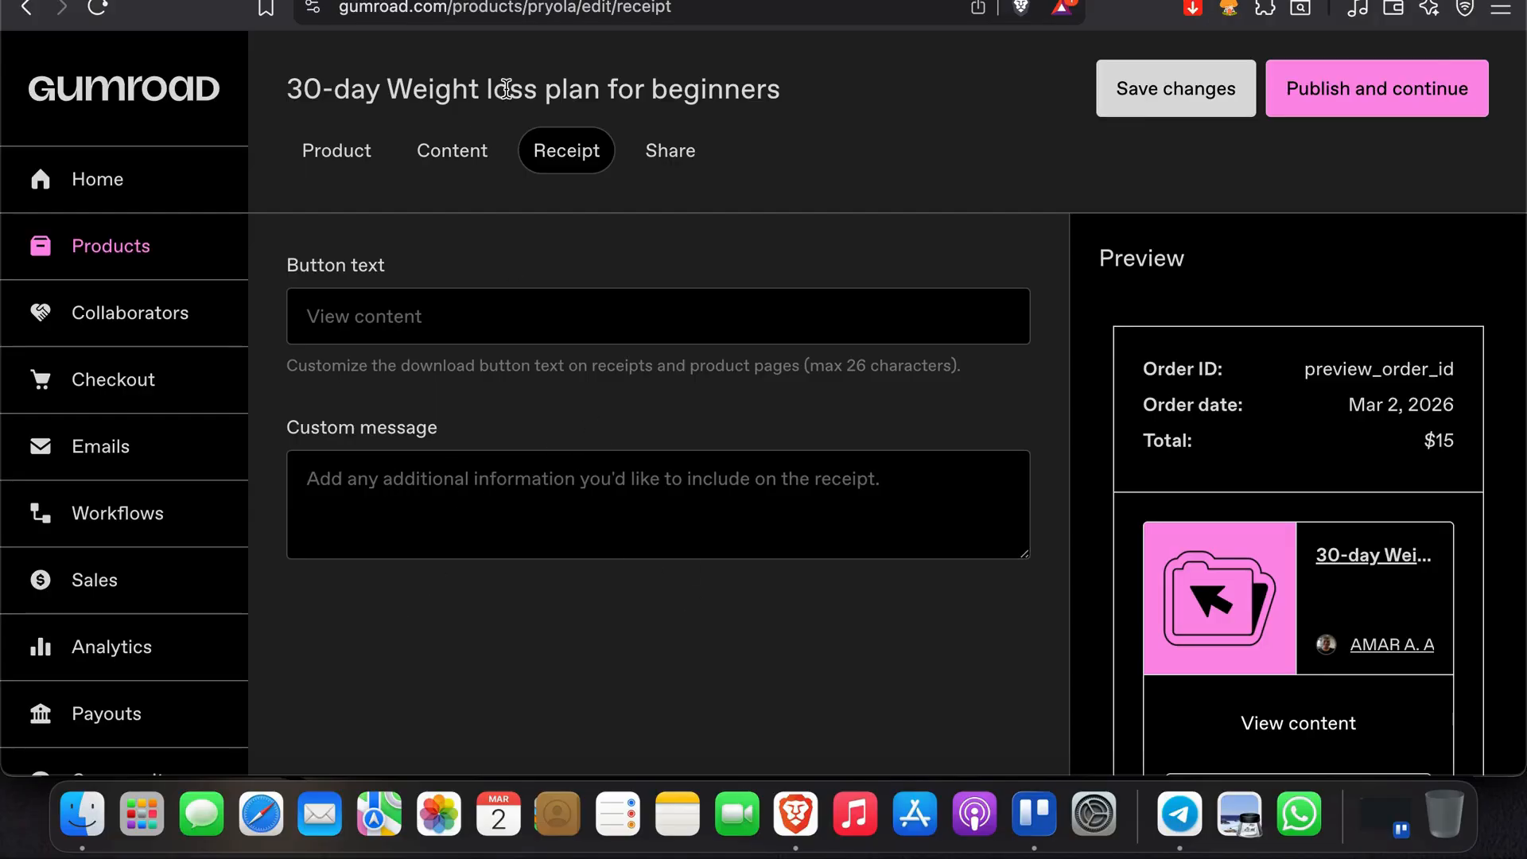
pyautogui.click(657, 147)
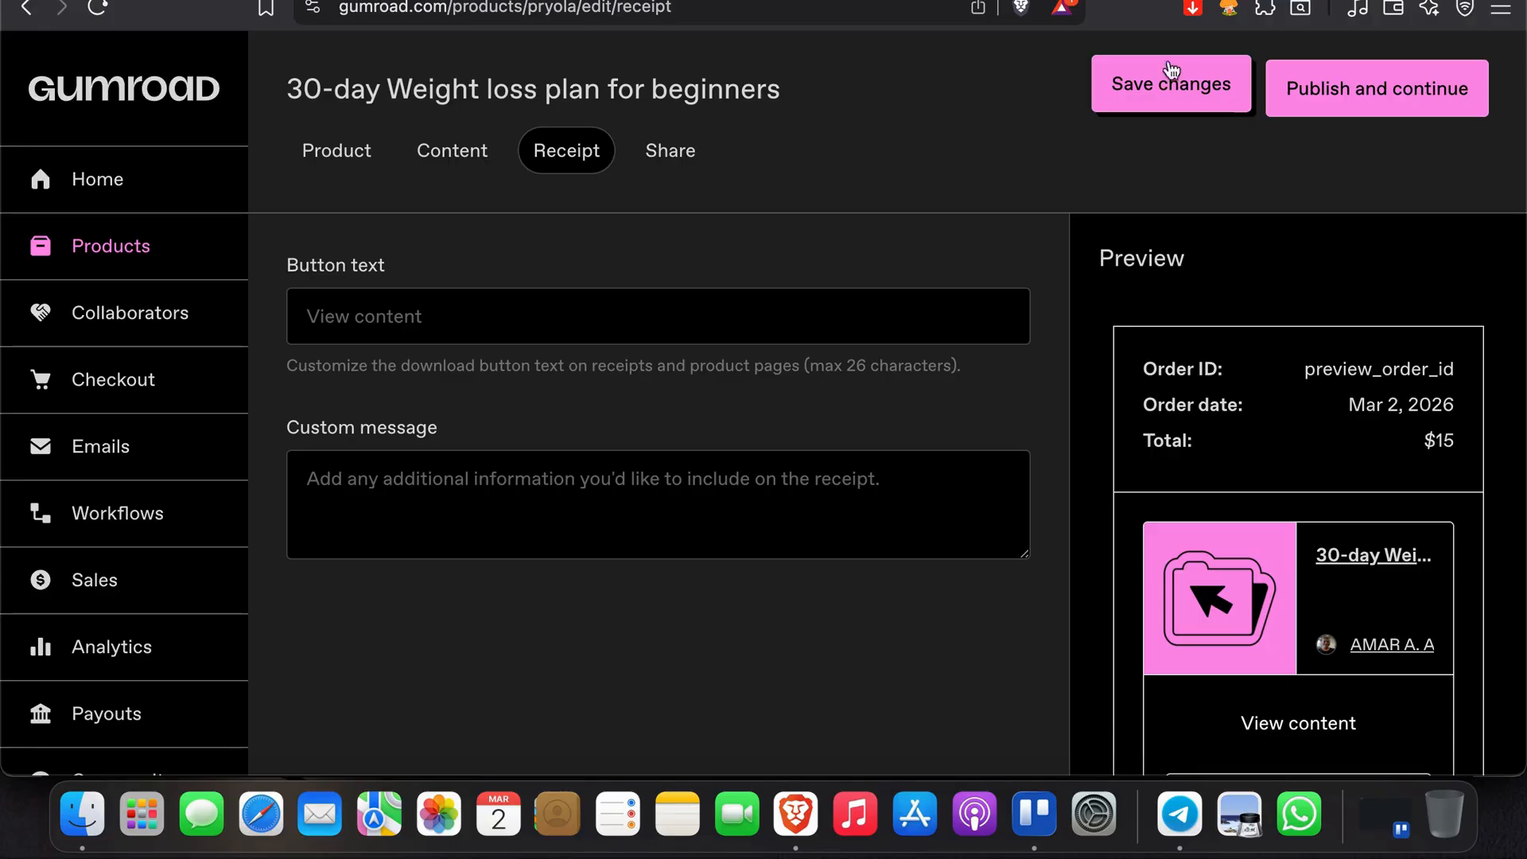
# Open the sales analytics of the Gumroad account.
pyautogui.scroll(-6, 112, 407)
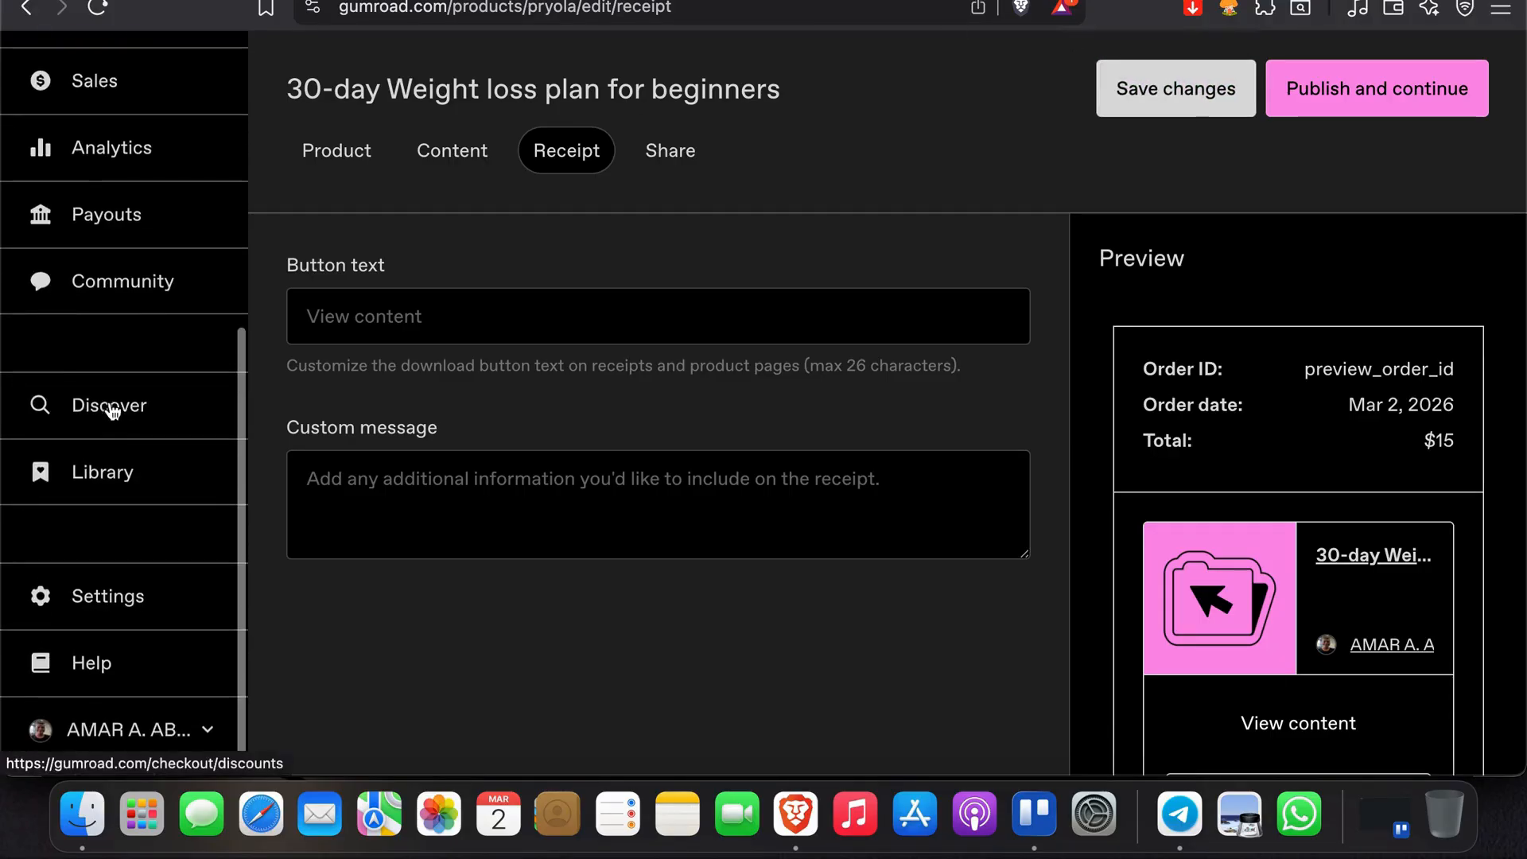
pyautogui.click(136, 162)
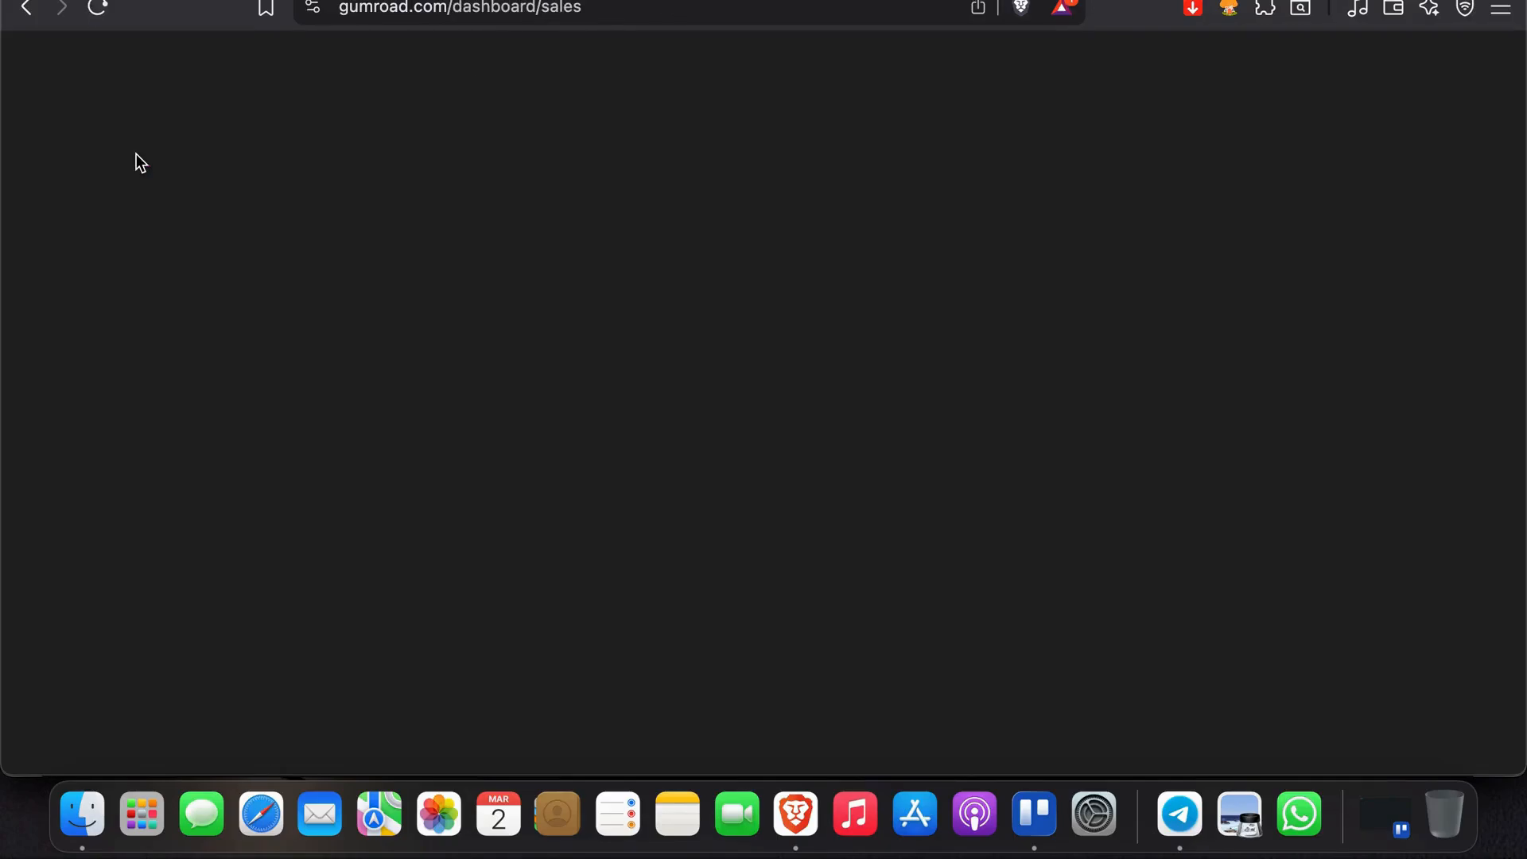